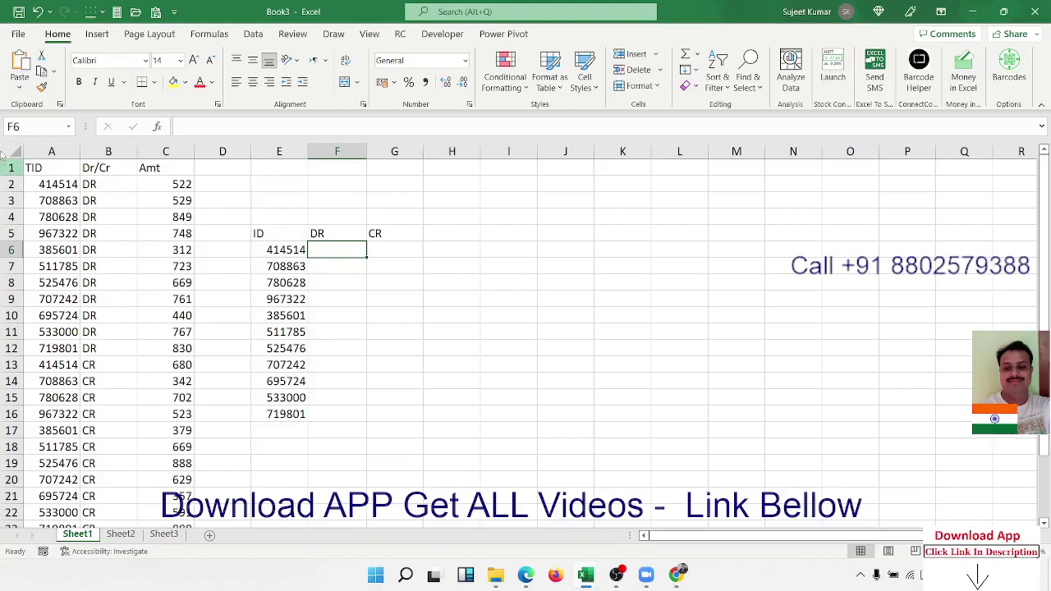
Point out the TID, Dr/Cr and Amt data, the 414514 records, and the lookup IDs E6:E16
left_click(66, 183)
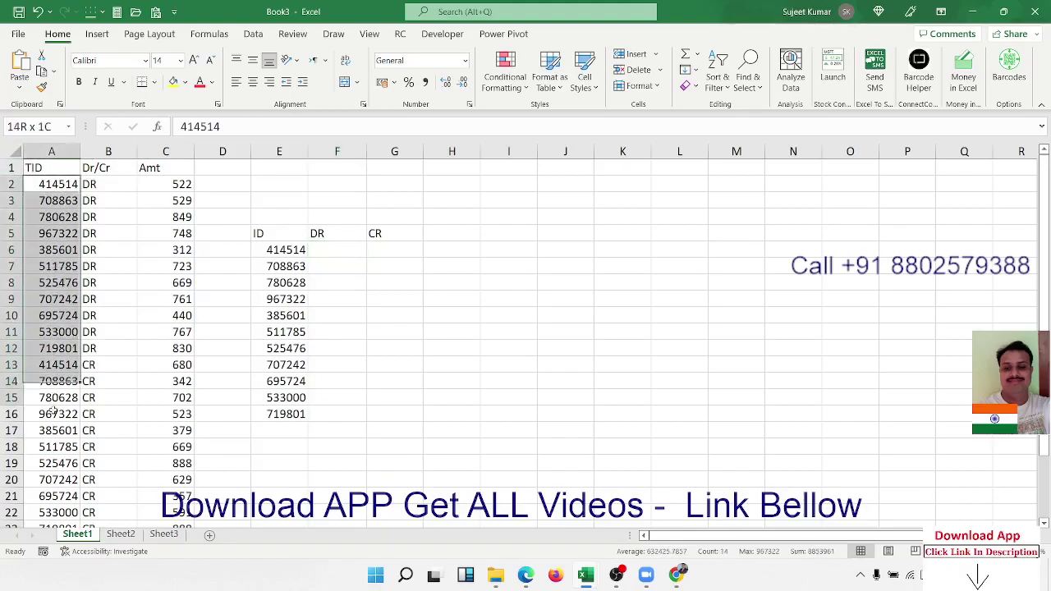
left_click_drag(66, 183, 86, 451)
mouse_move(115, 185)
left_mouse_down()
mouse_move(96, 253)
mouse_move(99, 305)
left_mouse_up()
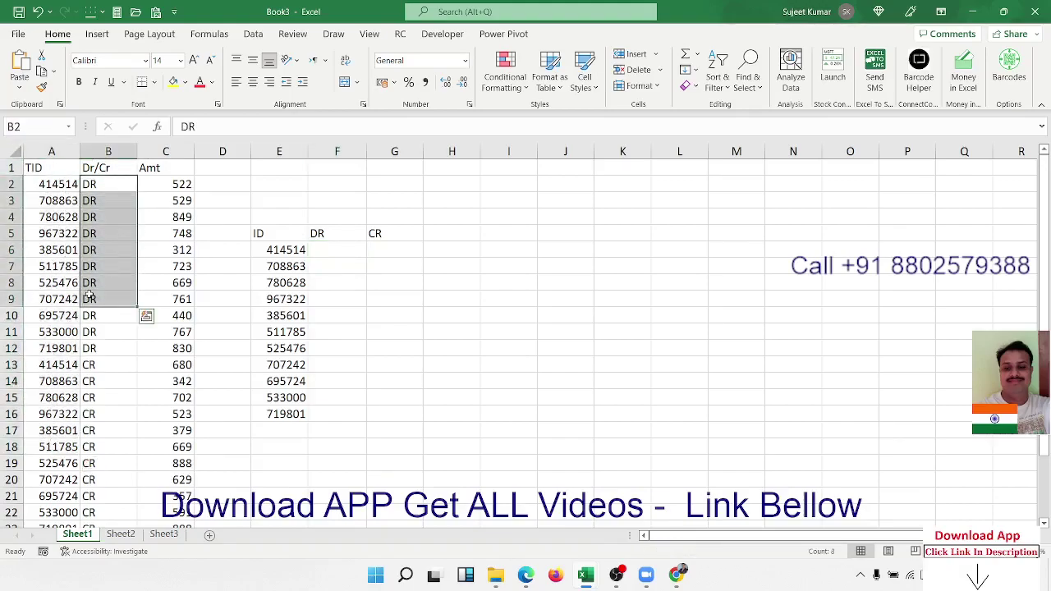
left_click_drag(168, 200, 168, 283)
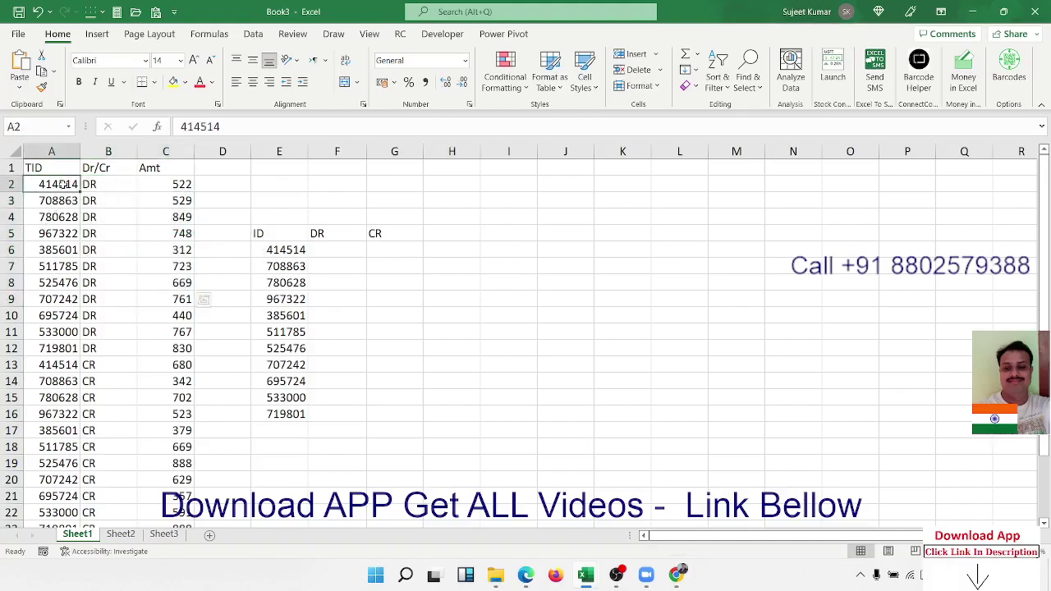
left_click_drag(61, 184, 173, 184)
left_click_drag(56, 371, 168, 368)
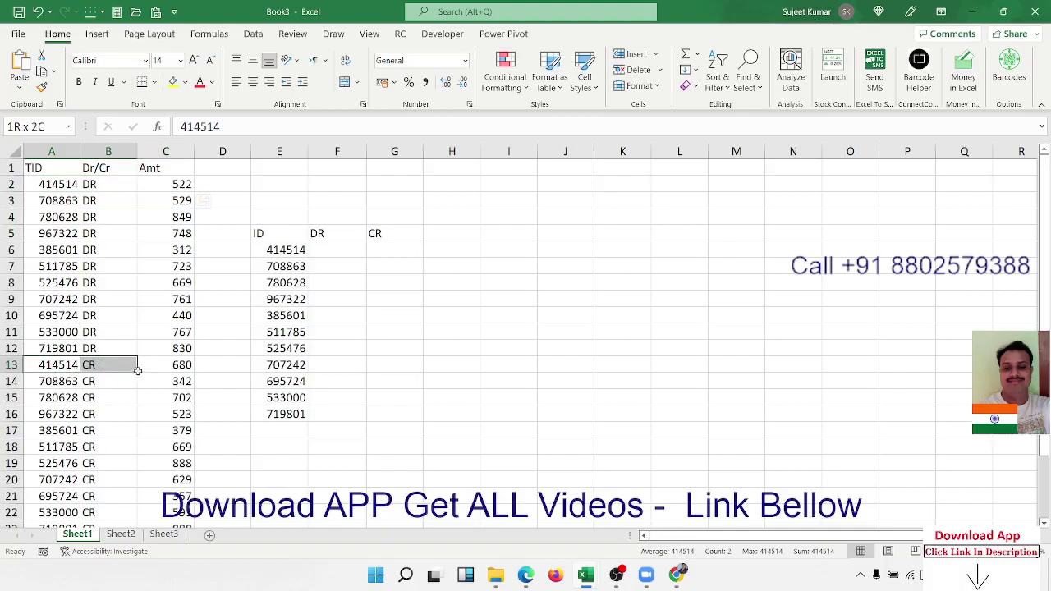
left_click(276, 257)
left_click_drag(276, 256, 280, 416)
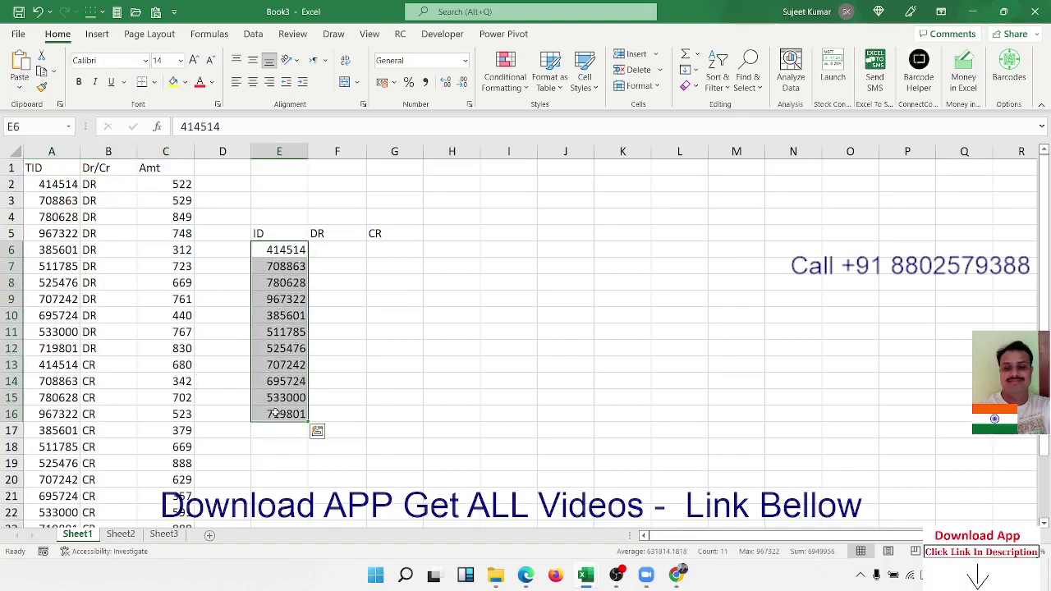
left_click(392, 246)
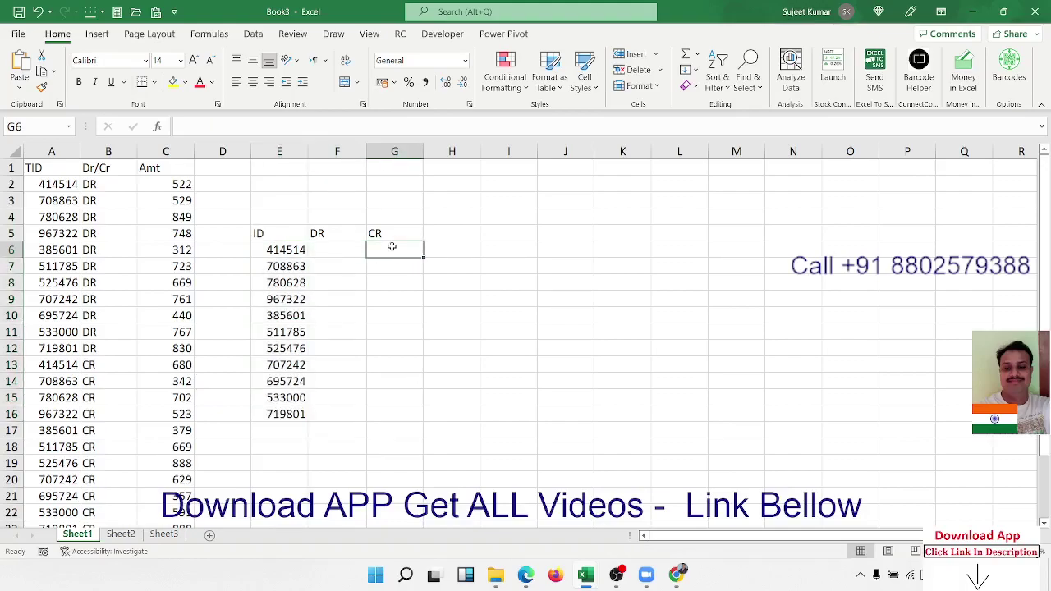
left_click(333, 257)
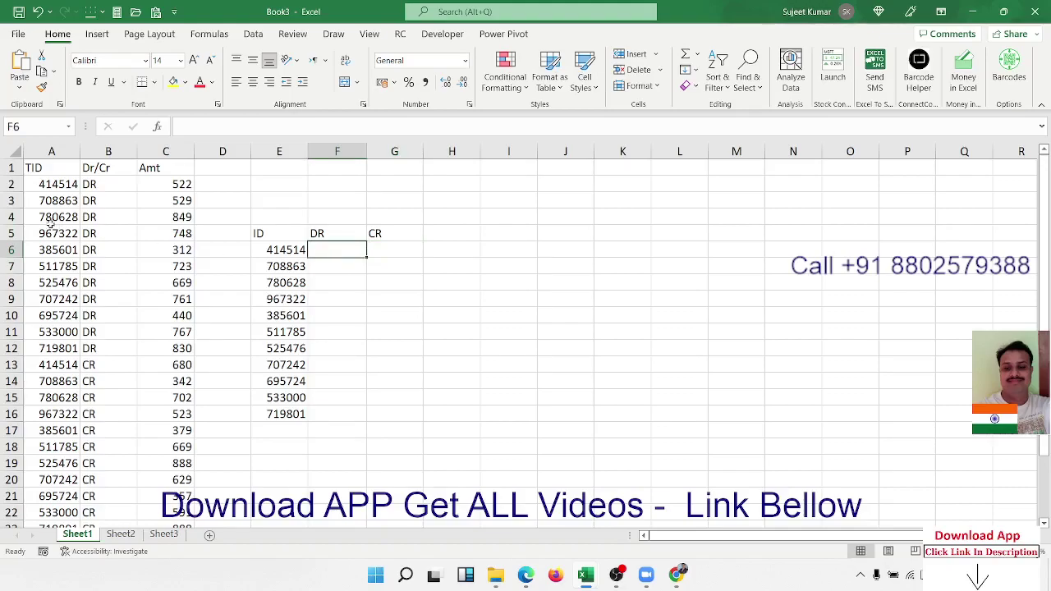
left_click_drag(53, 201, 49, 234)
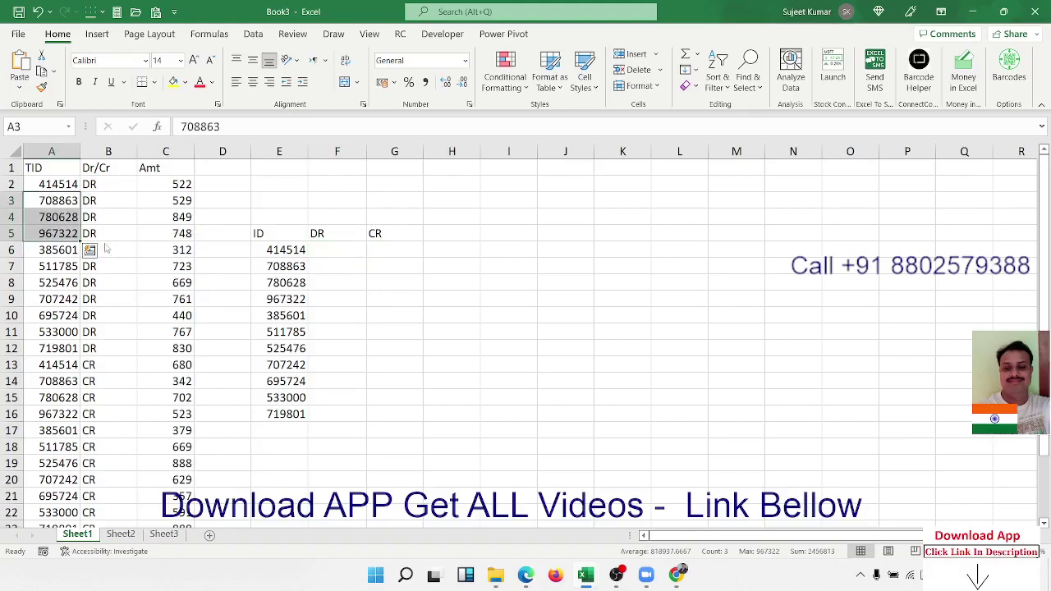
left_click(297, 252)
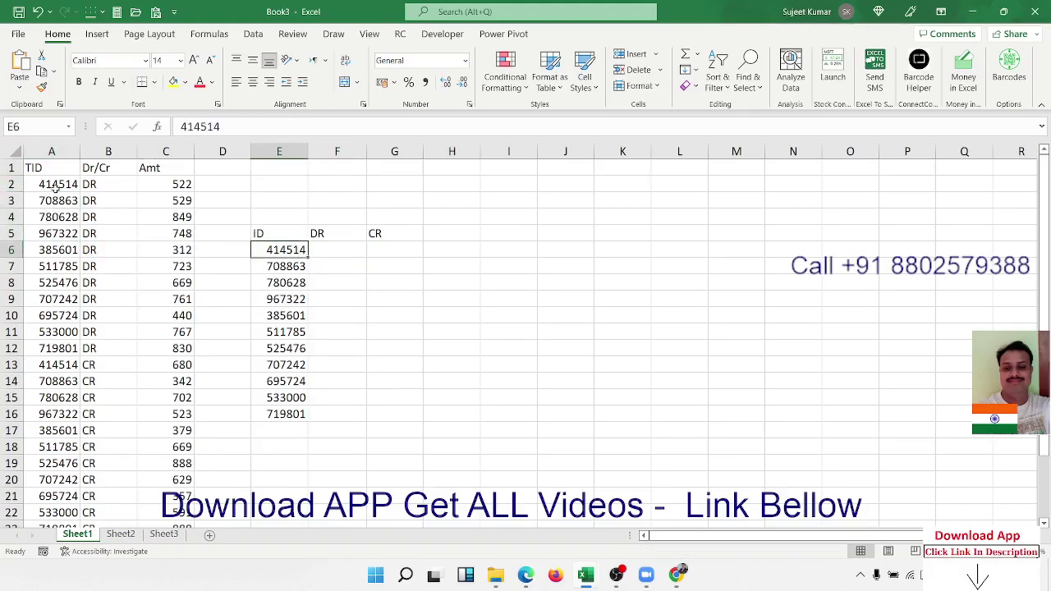
left_click(322, 253)
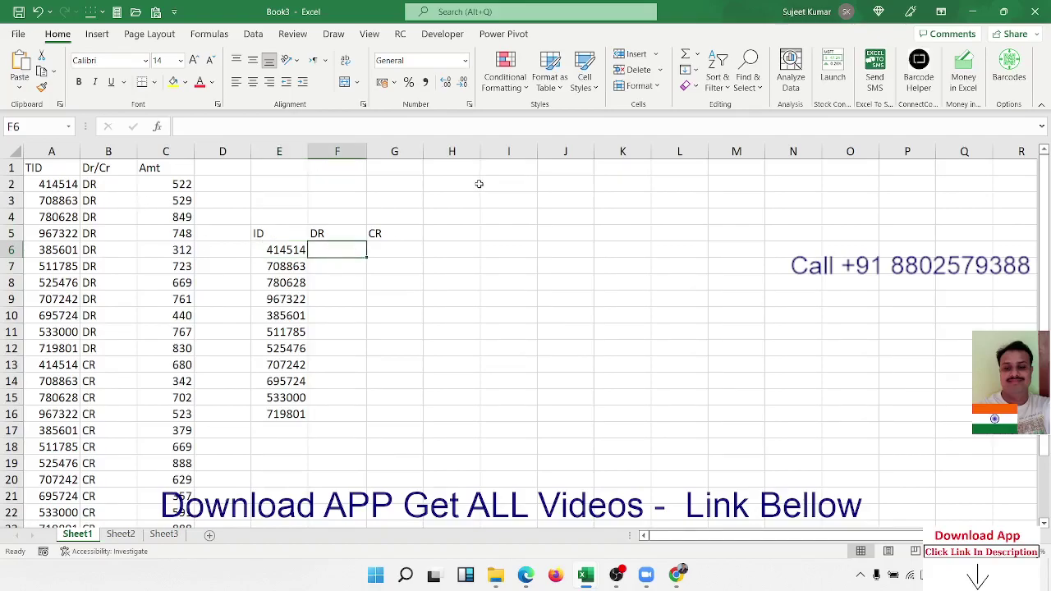
In F6, start =INDEX with the data array A2:C27
type("=IND")
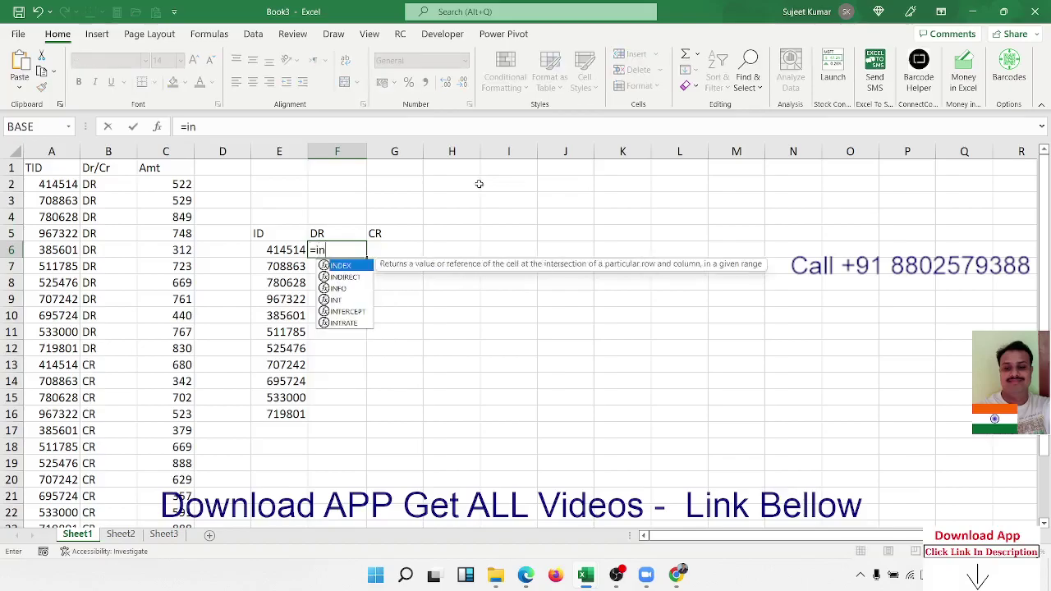
key("Tab")
key("Up")
key("Up")
key("Up")
key("Left")
key("Left")
key("Left")
key("Left")
key("Left")
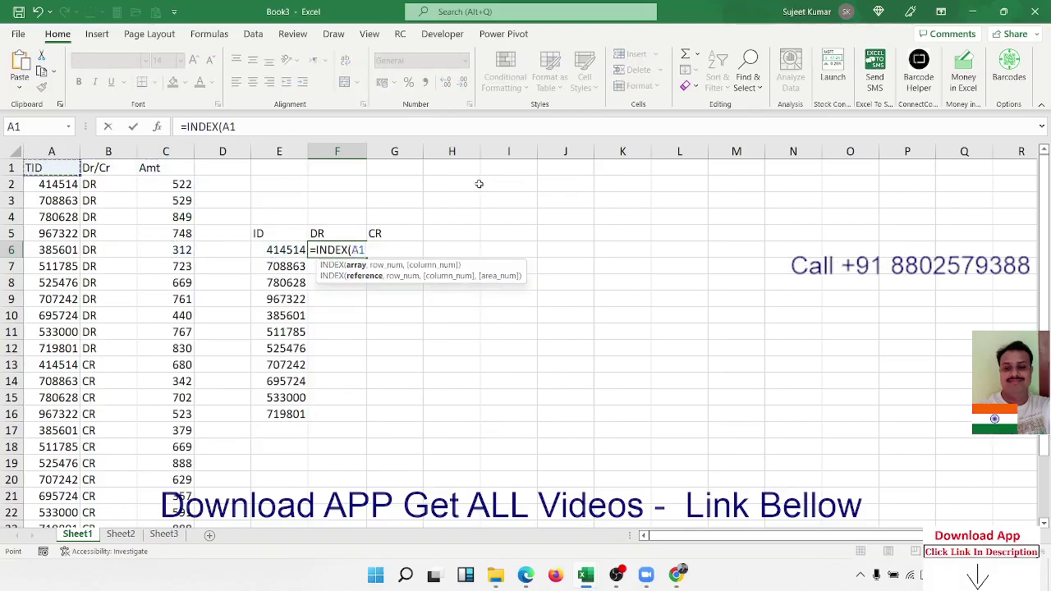
key("ctrl+Down")
key("ctrl+Up")
key("Down")
key("shift+Right")
key("shift+Right")
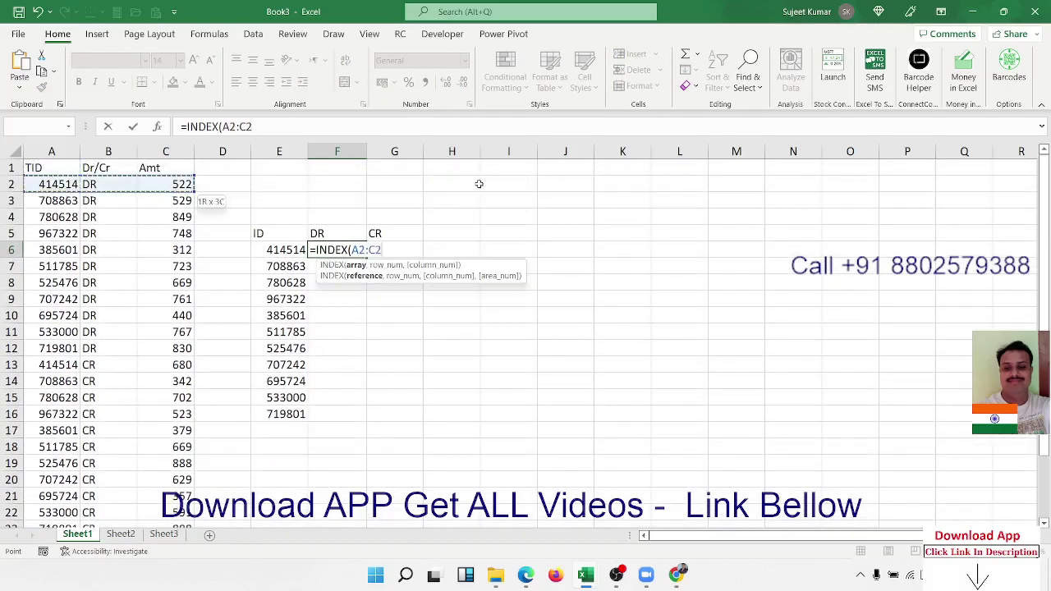
key("ctrl+shift+Down")
type("7,")
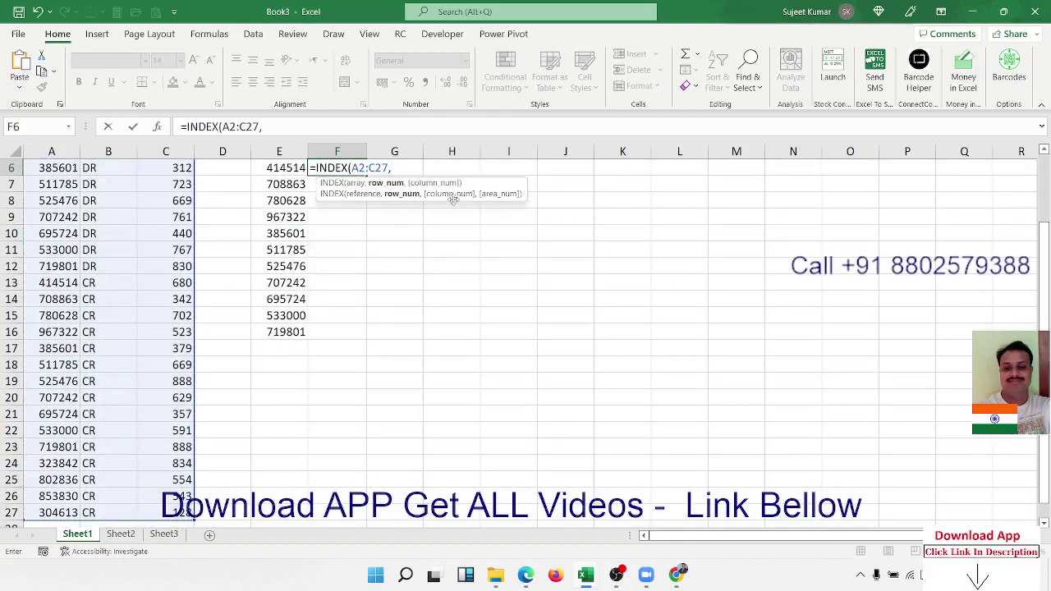
scroll(429, 311, "up", 2)
Nest MATCH(E6&F5,A2:A27&B2:B27,0) as the INDEX row argument
type("m")
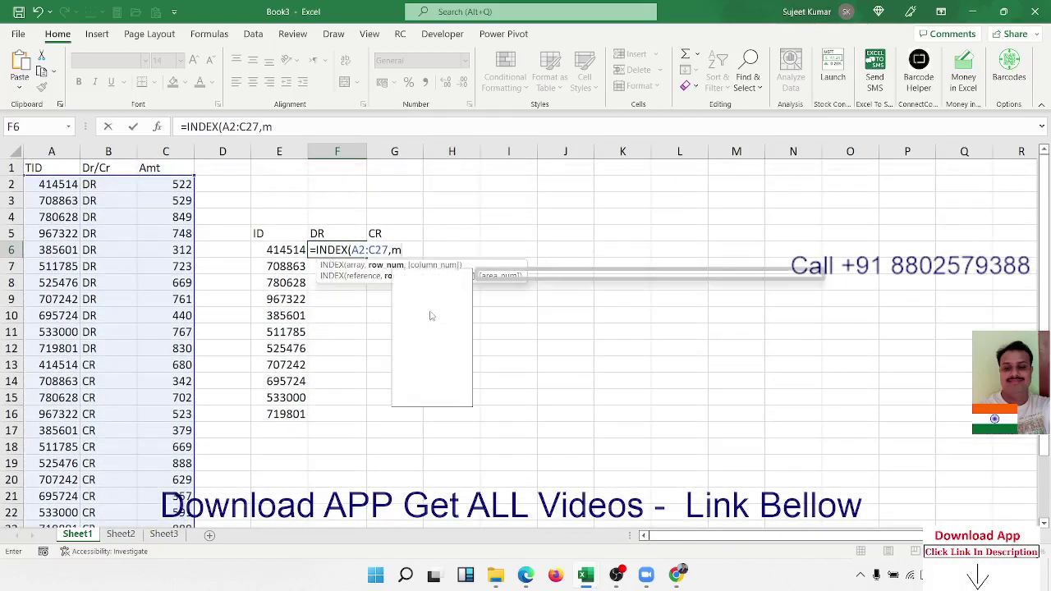
type("at")
key("Tab")
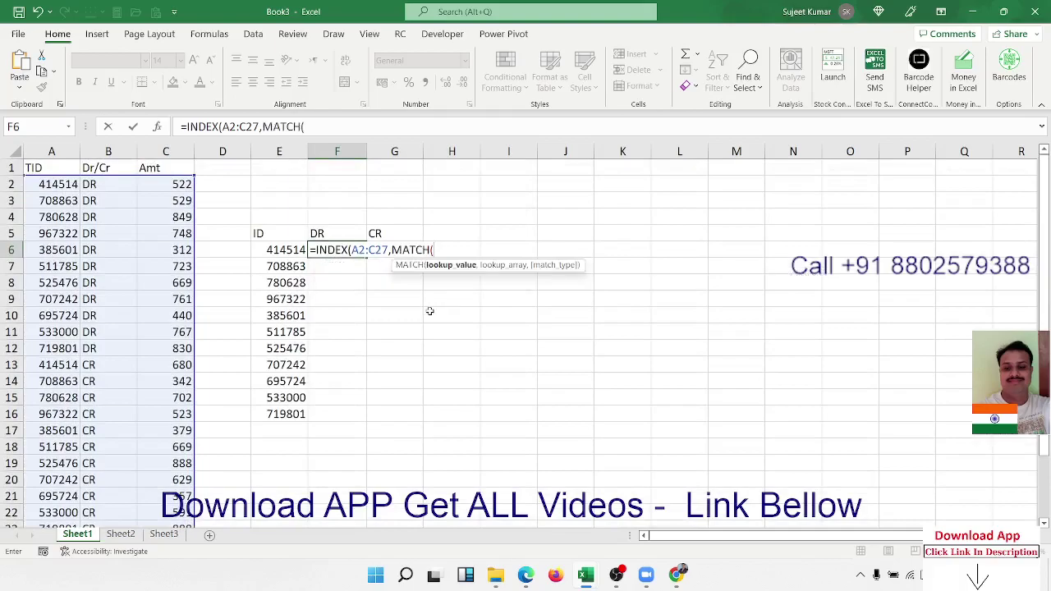
left_click(279, 250)
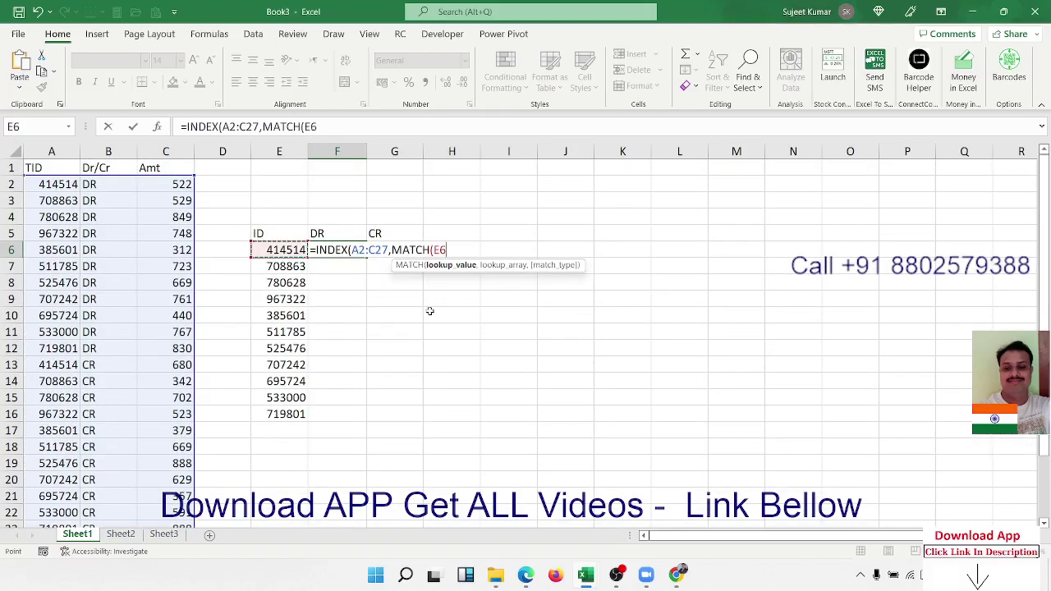
right_click(369, 260)
key("Escape")
type("&")
key("Up")
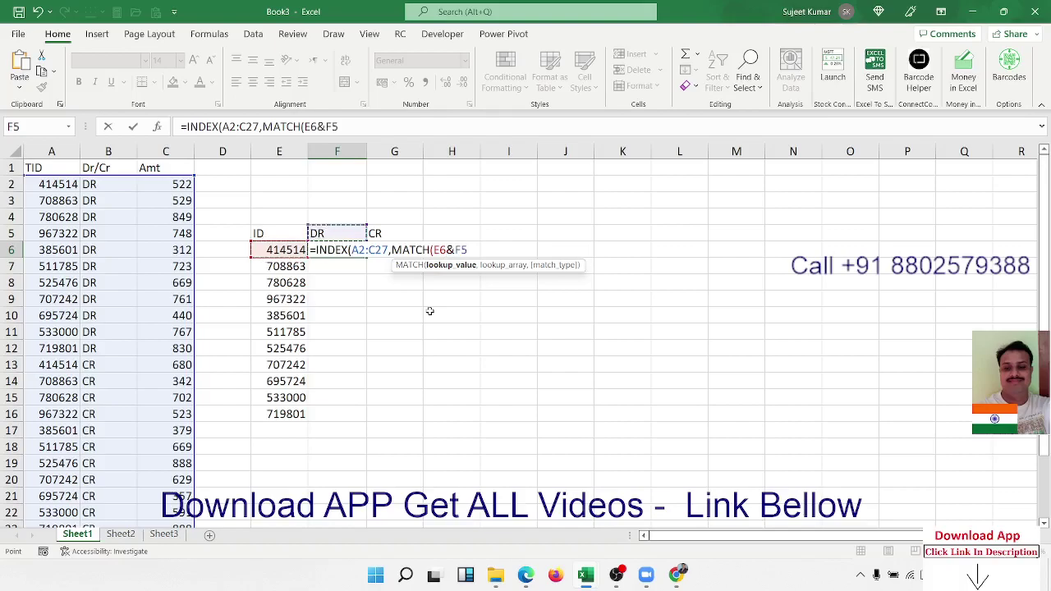
type(",")
left_click(51, 198)
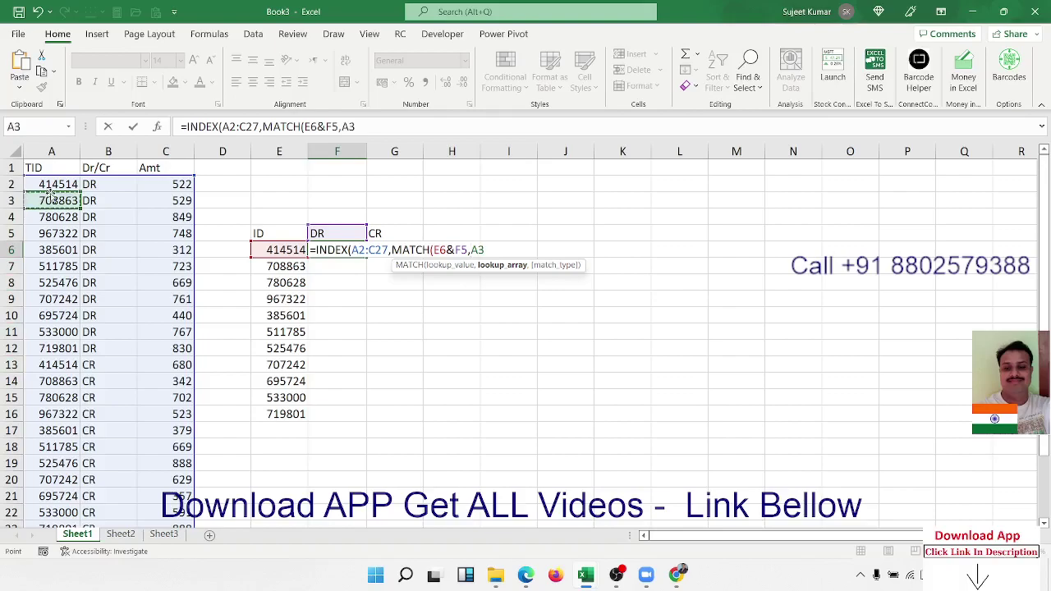
left_click(51, 184)
key("ctrl+shift+Down")
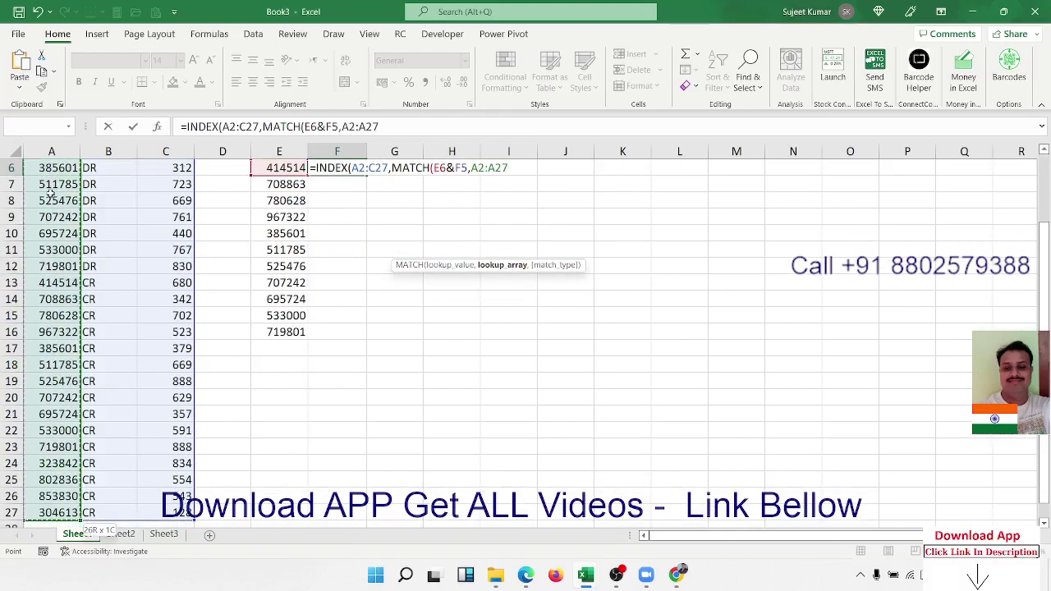
type("&")
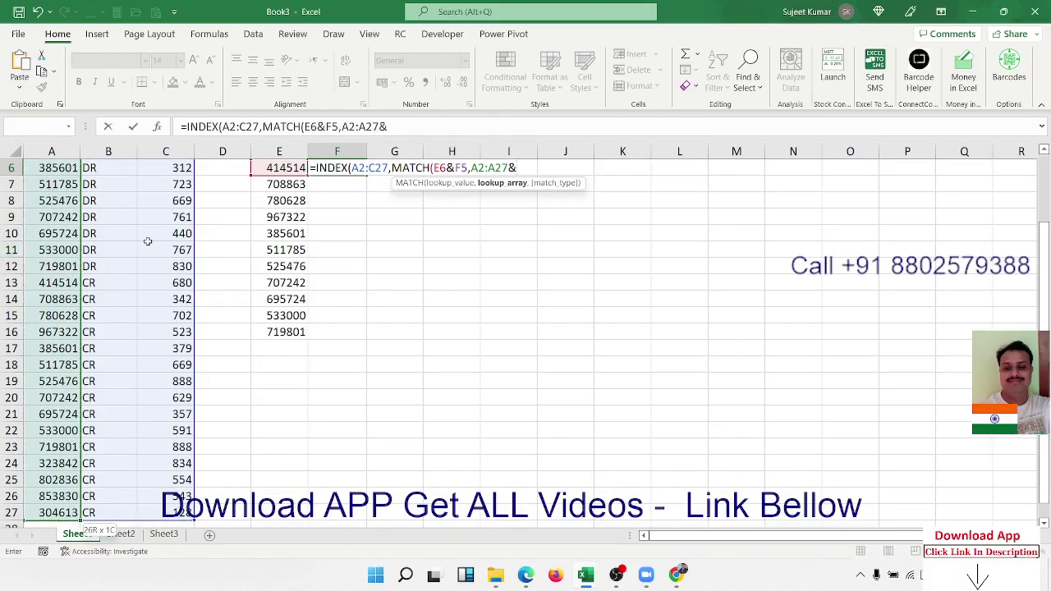
scroll(148, 241, "up", 2)
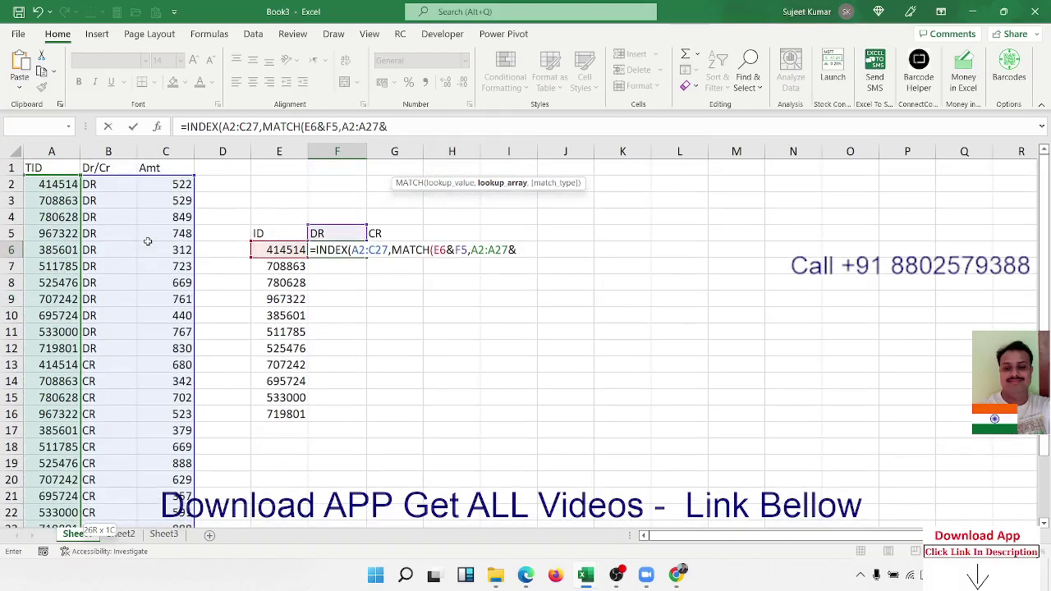
left_click(104, 184)
key("ctrl+shift+Down")
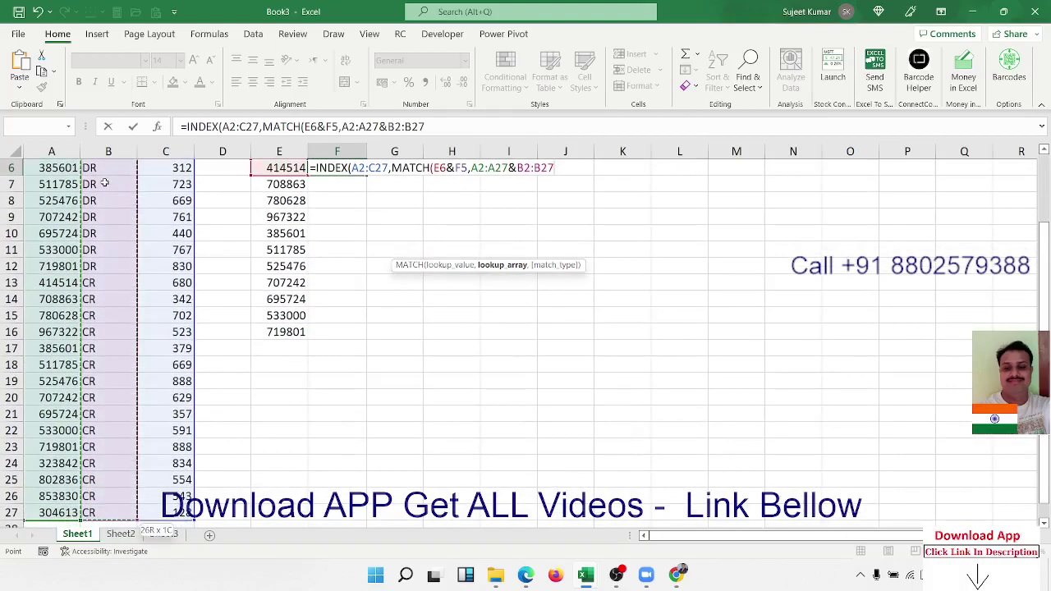
type(",0)")
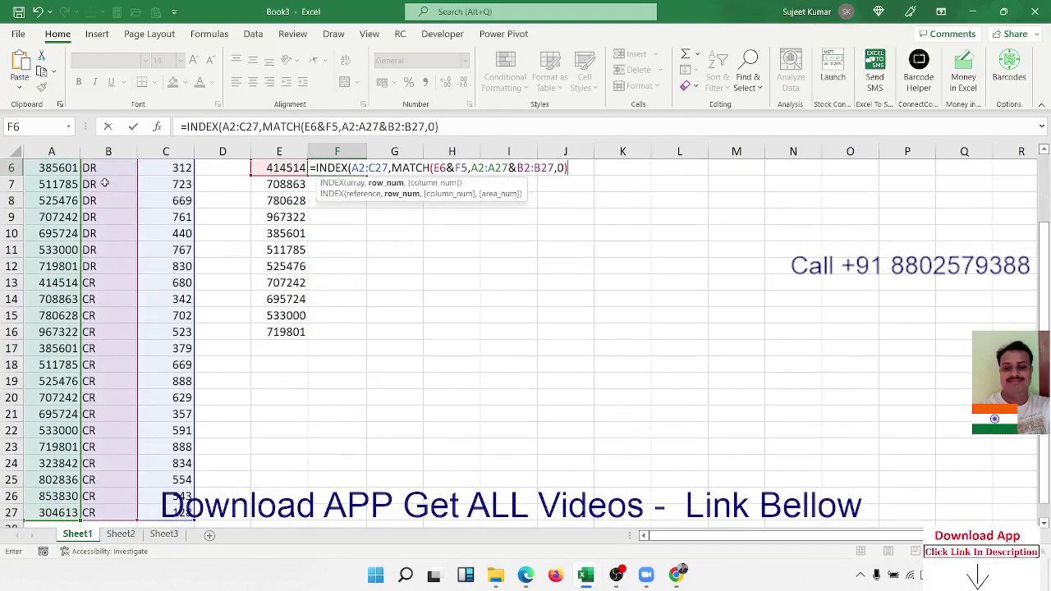
Add column 3, enter the formula and accept the correction, returning 522
scroll(132, 255, "up", 2)
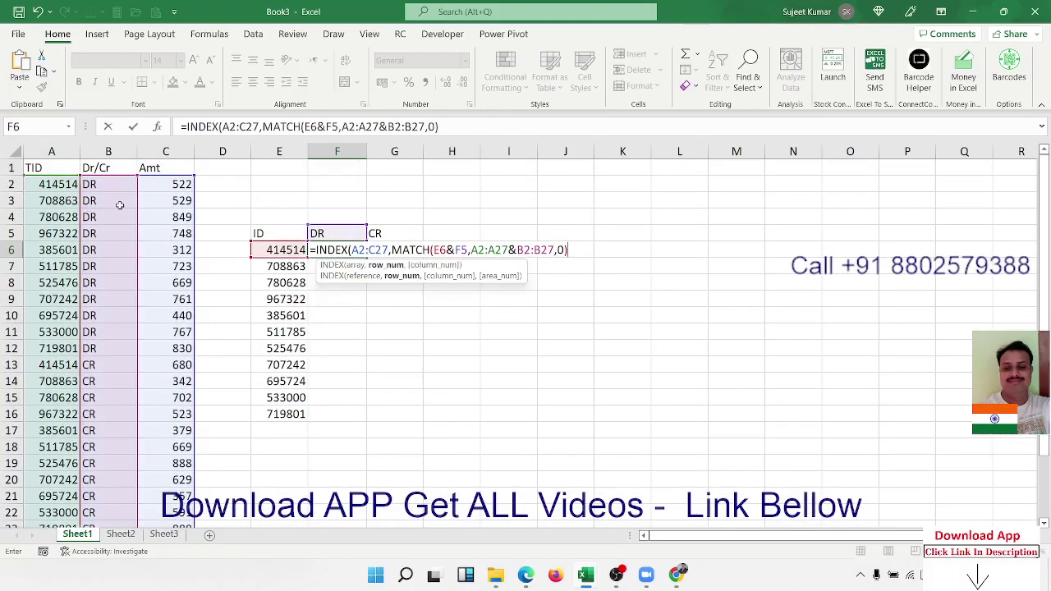
type(",3")
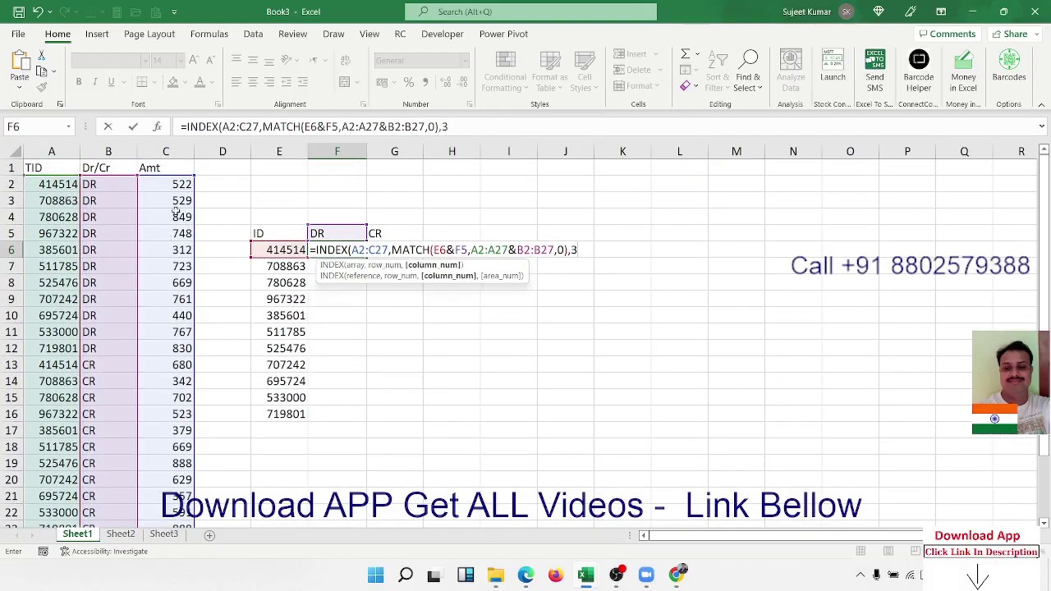
key("Return")
key("Return")
key("Up")
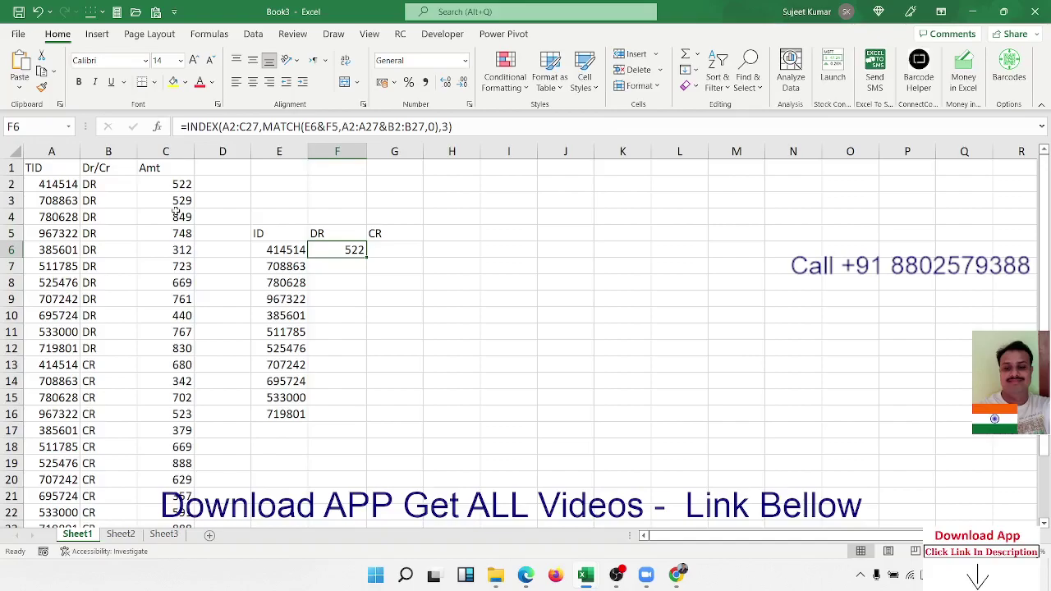
key("Right")
key("Left")
Clear F6's lookup formula and move to H6
key("Delete")
type("m")
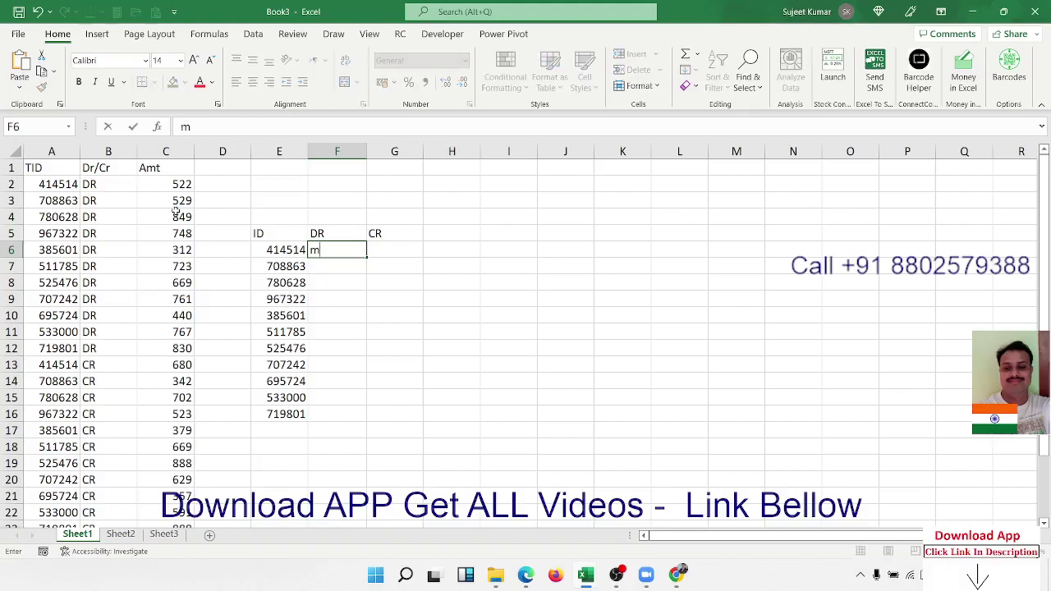
key("BackSpace")
key("Return")
key("Up")
key("Right")
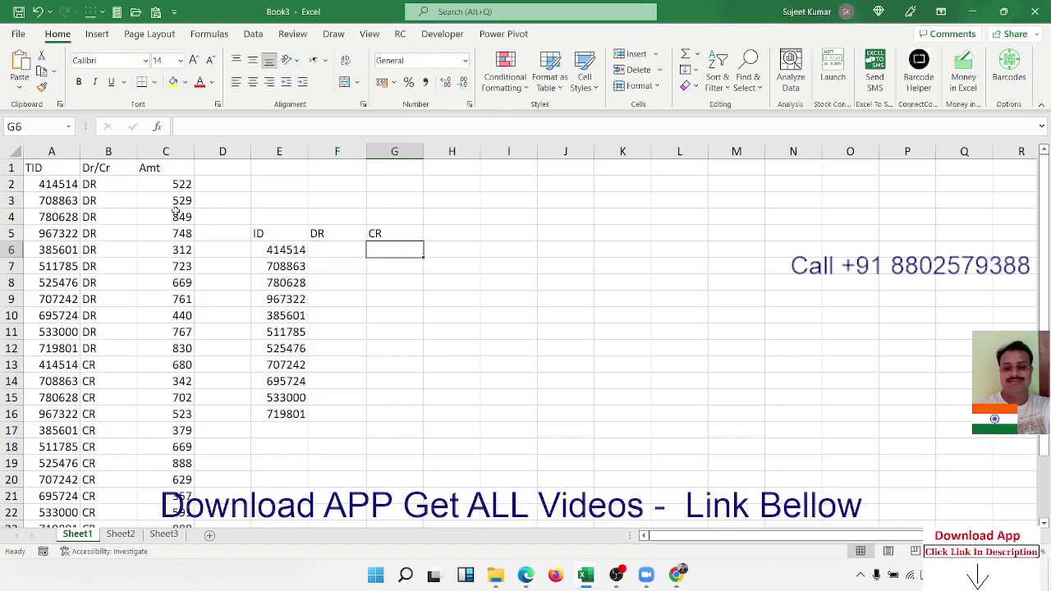
key("Right")
Start =MATCH in H6 with lookup value E6&F5
type("=mat")
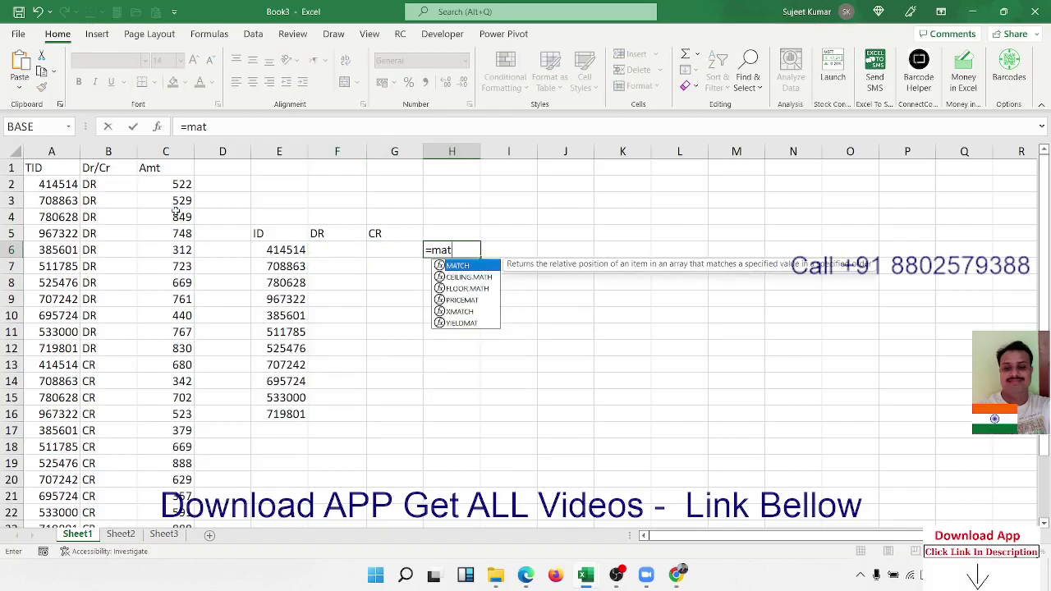
key("Tab")
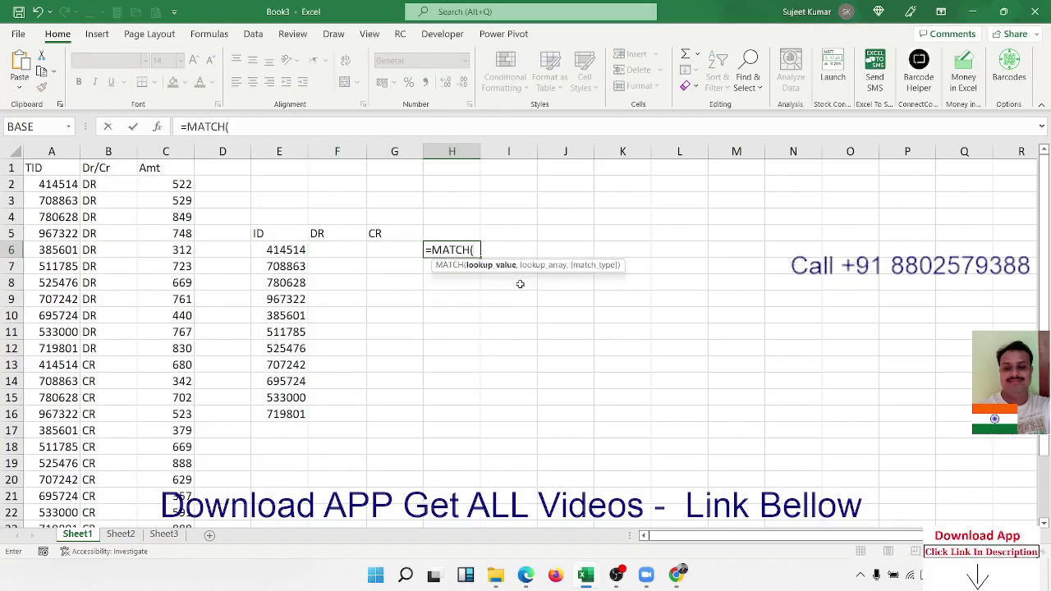
left_click(298, 250)
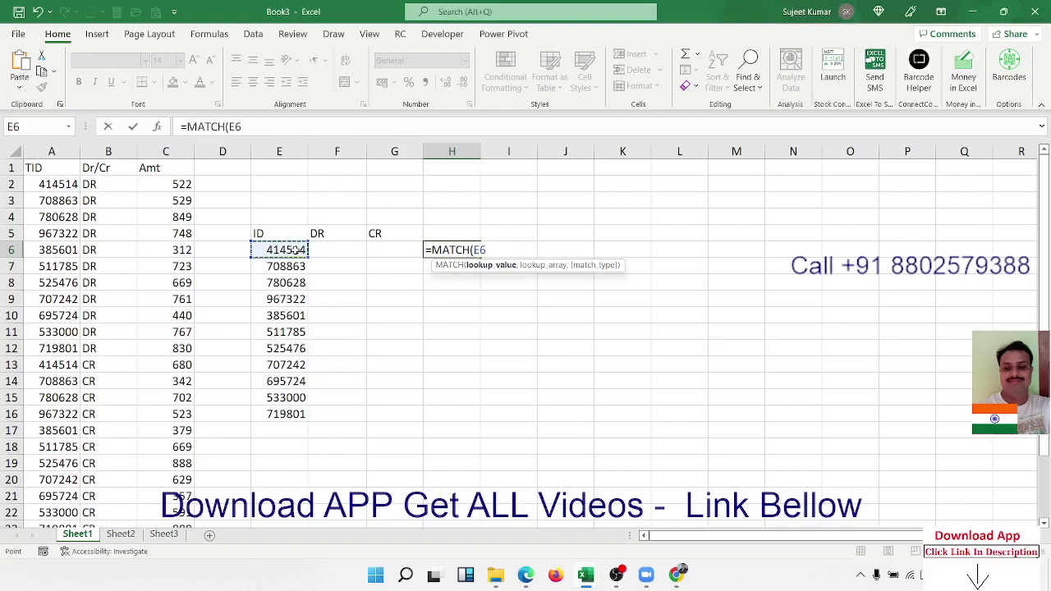
type("&")
left_click(319, 234)
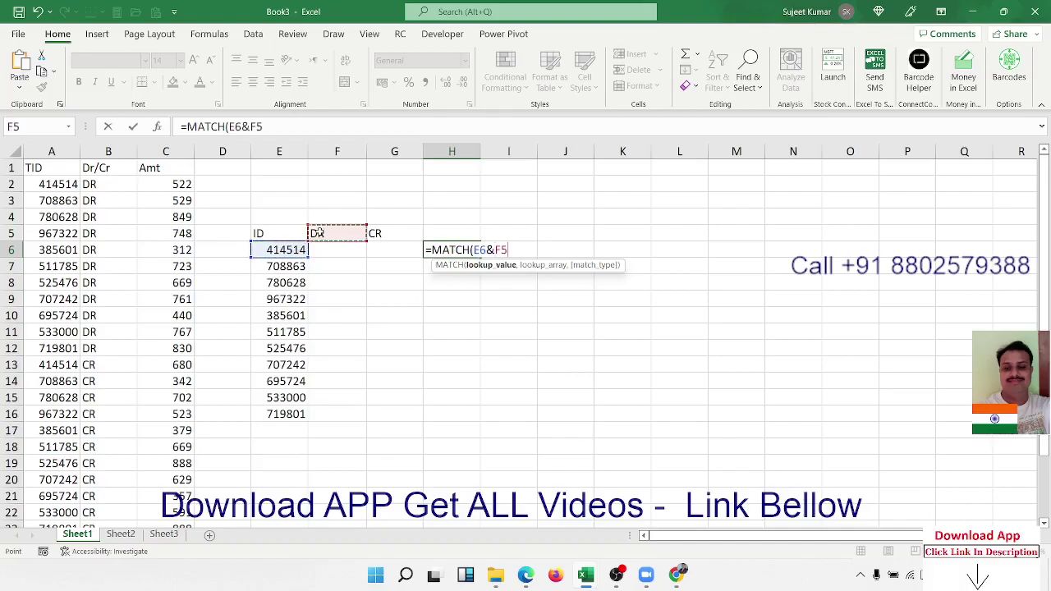
type(",")
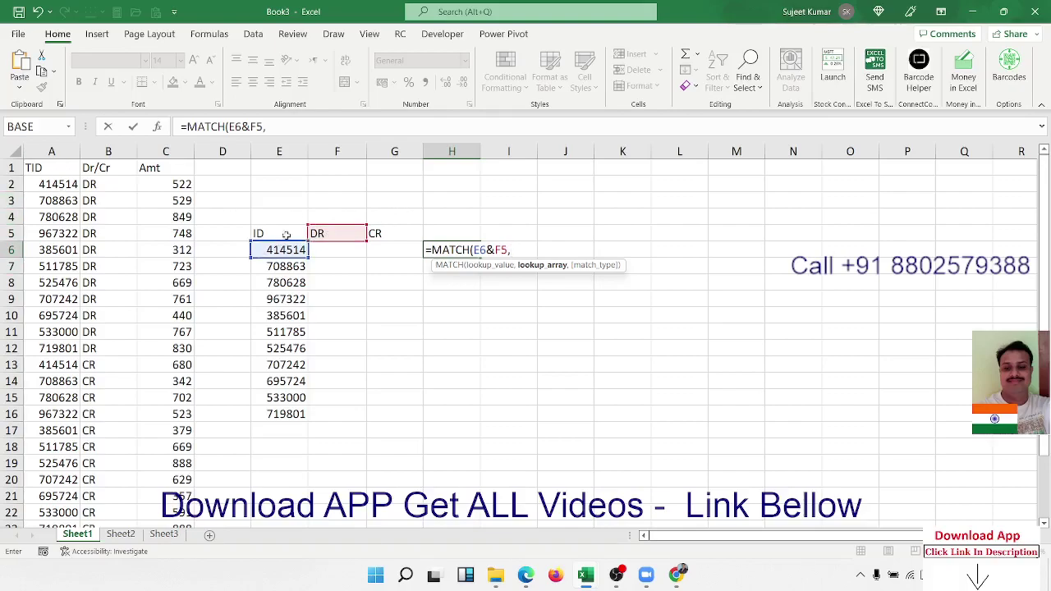
Complete H6's MATCH with array A2:A27&B2:B27 and exact match 0, returning 1
left_click(72, 199)
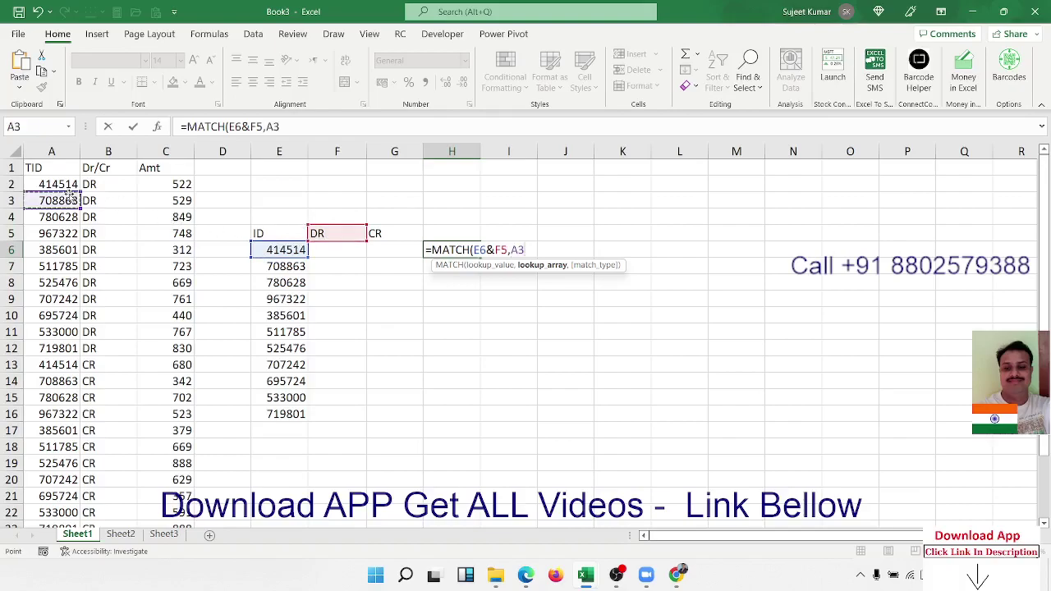
left_click(72, 184)
key("ctrl+shift+Down")
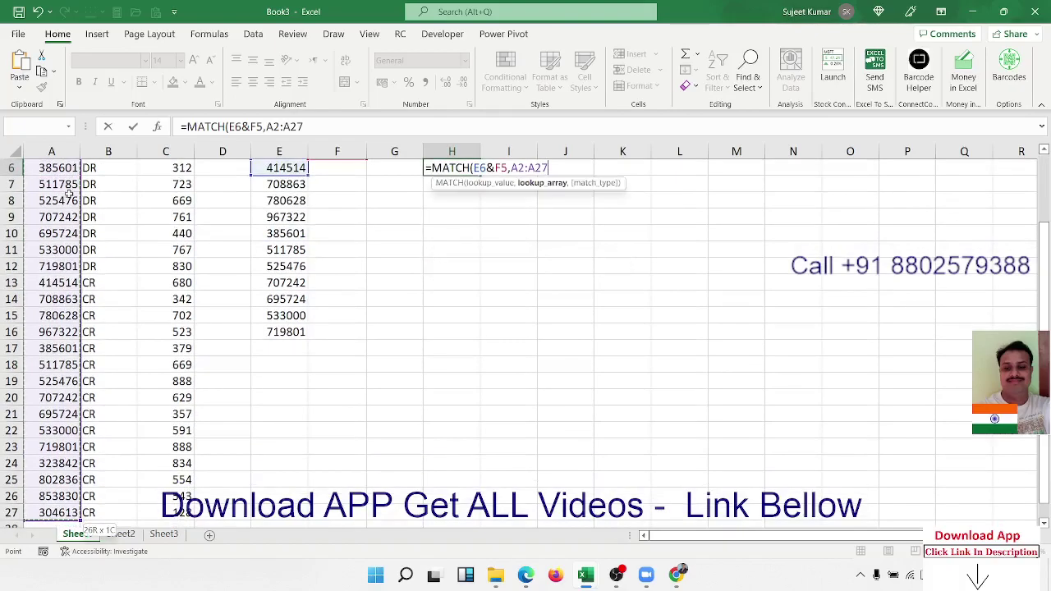
type("&")
key("Up")
key("Up")
key("Left")
key("Left")
key("Left")
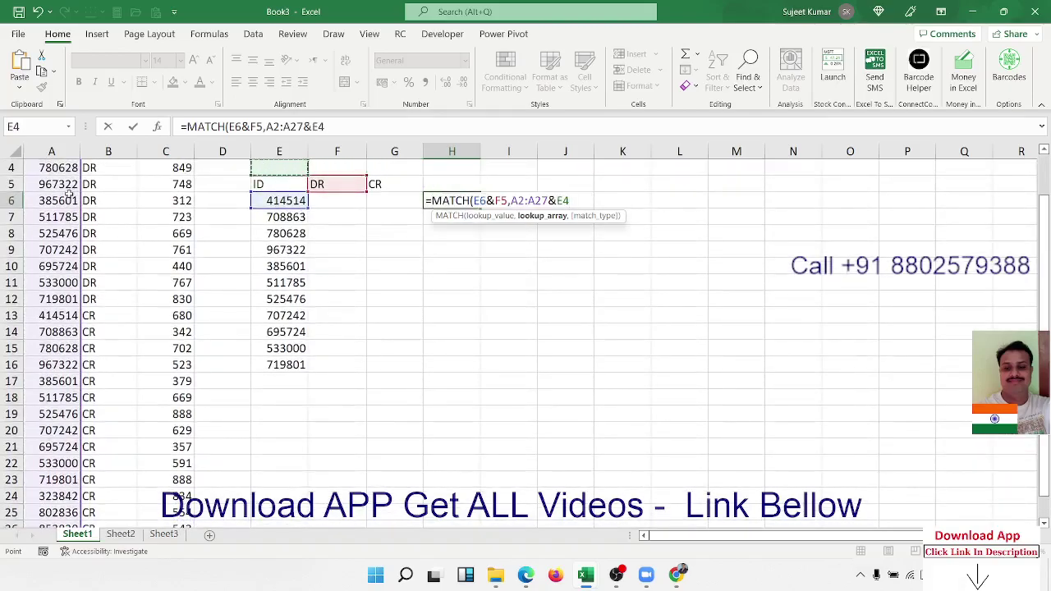
key("Left")
key("Left")
key("Left")
key("Up")
key("Up")
key("Up")
key("Down")
key("ctrl+shift+Down")
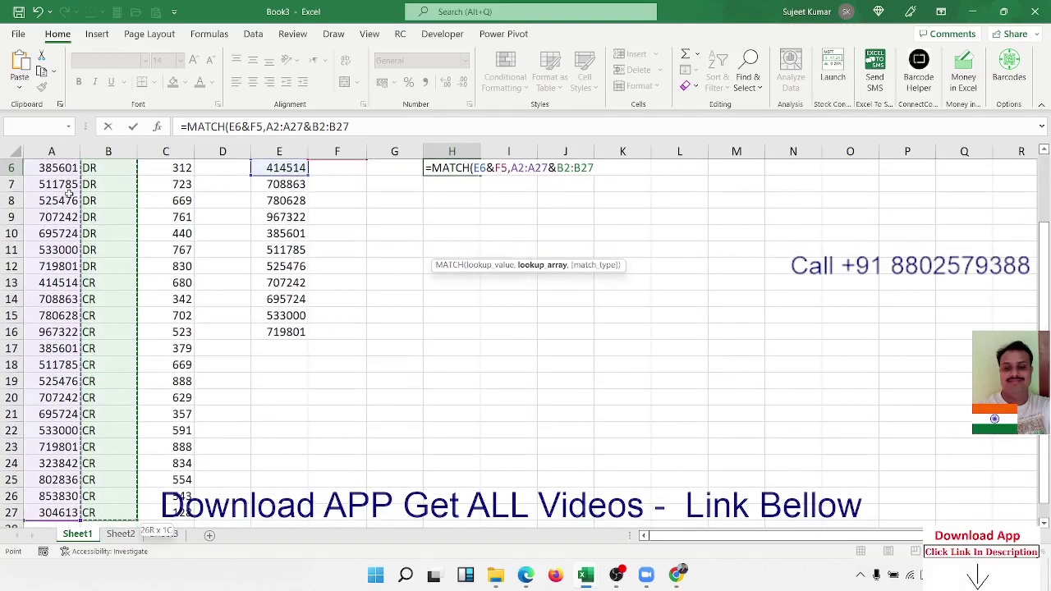
type(",0")
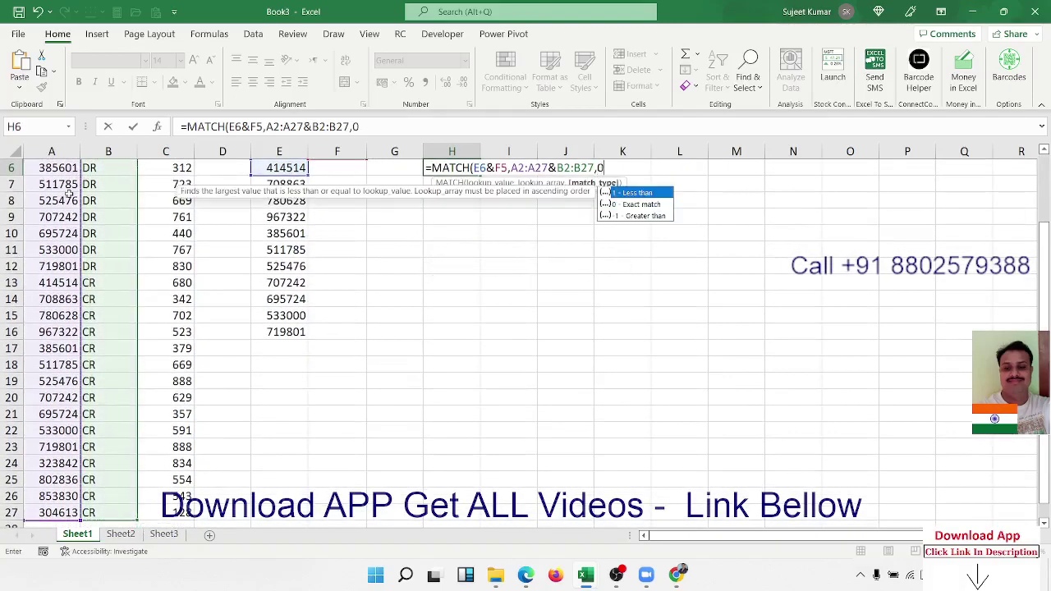
type(")")
key("Return")
key("Up")
key("Up")
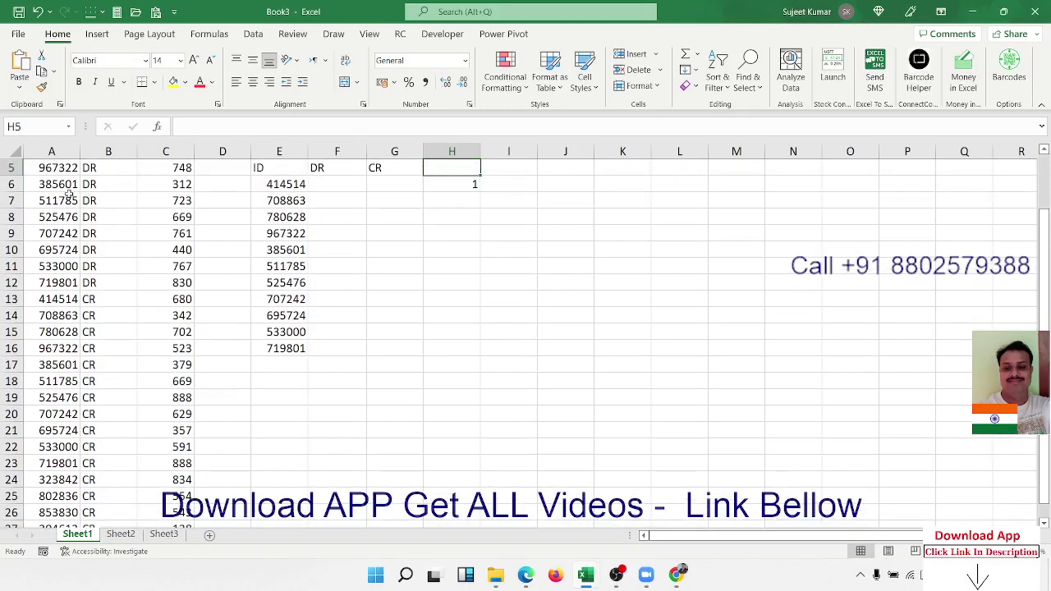
scroll(69, 195, "up", 2)
left_click(61, 188)
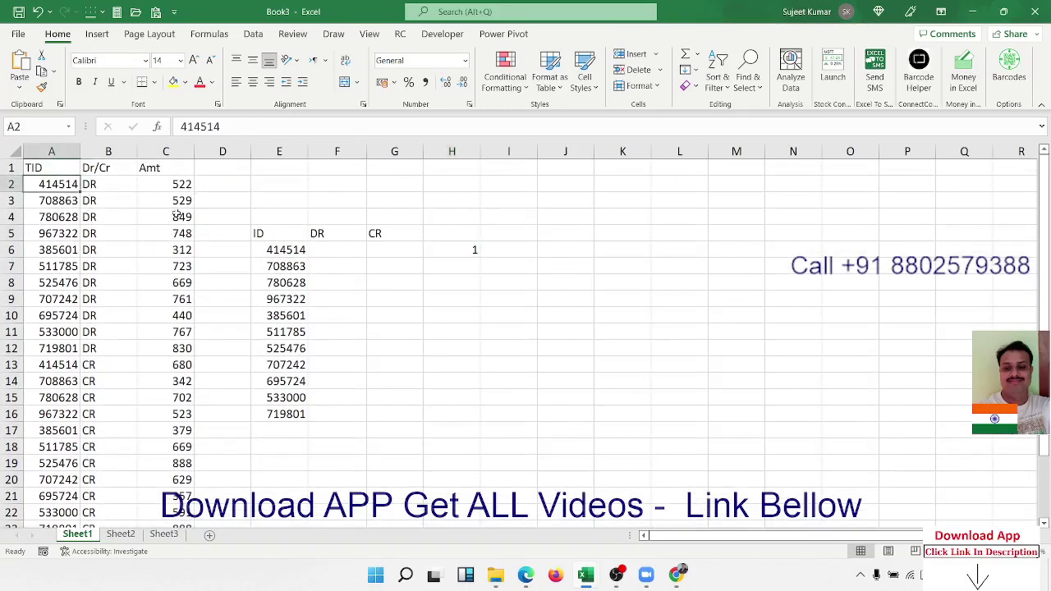
left_click(462, 260)
left_click(452, 248)
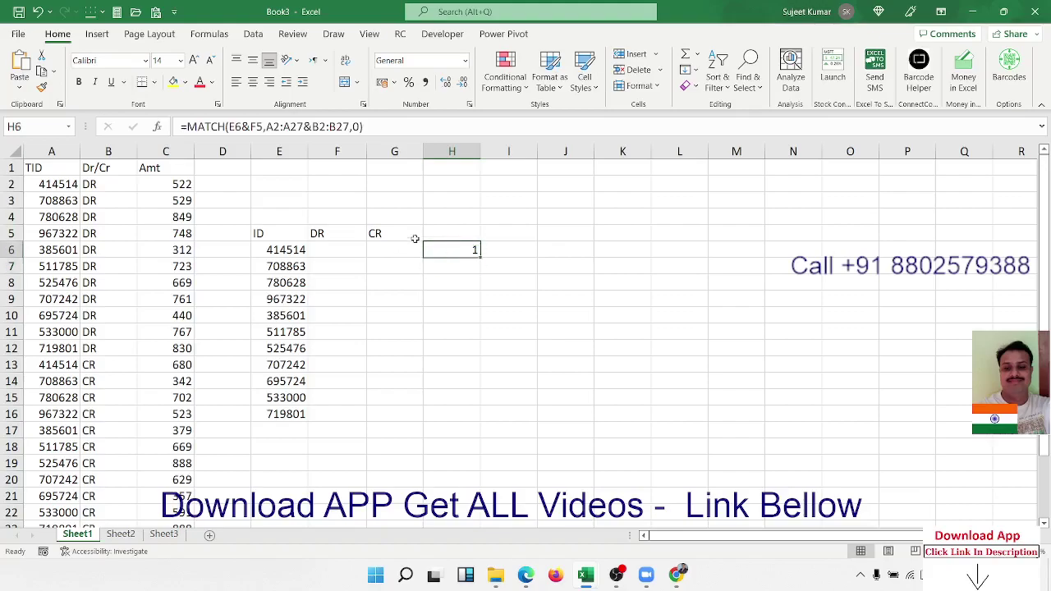
left_click(210, 34)
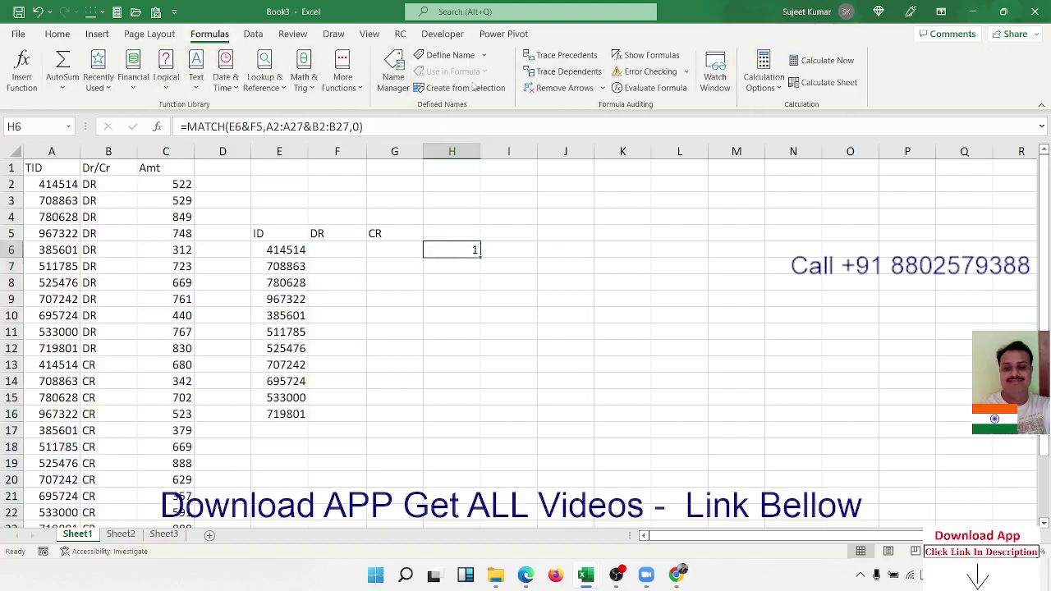
left_click(640, 89)
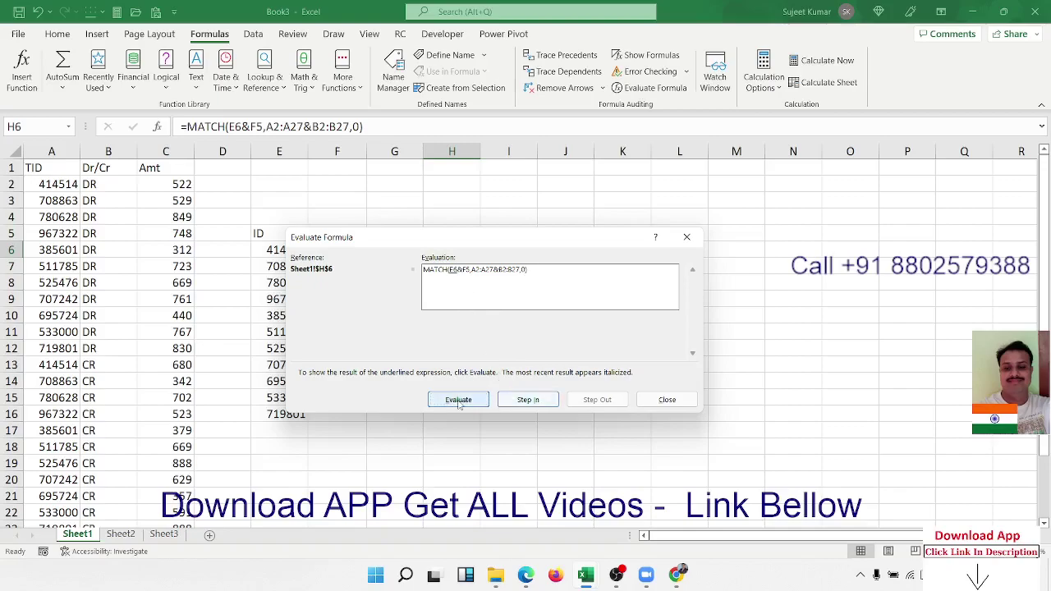
left_click(458, 400)
left_click(459, 400)
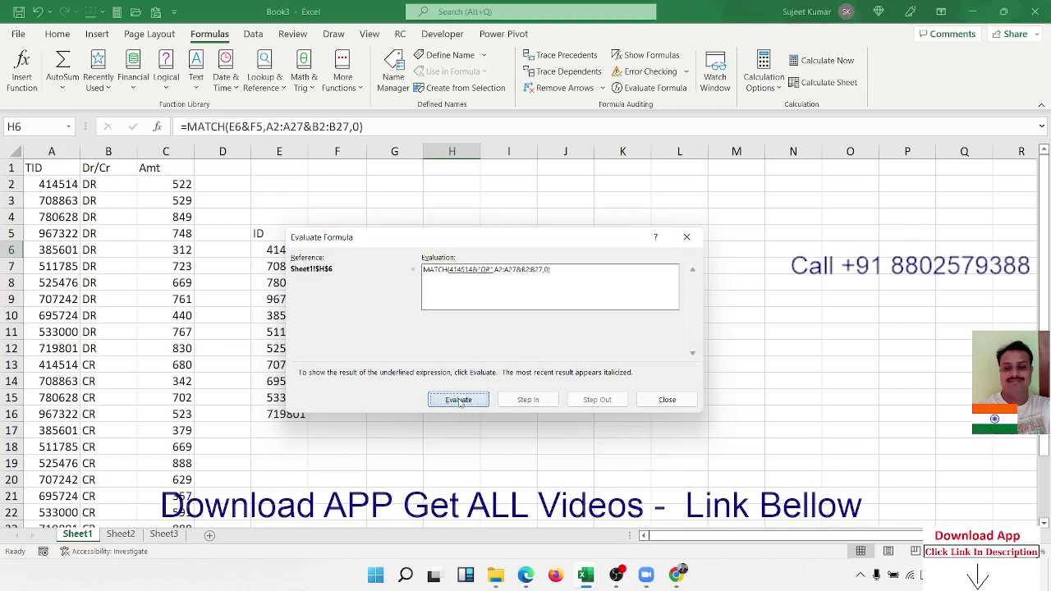
left_click(458, 400)
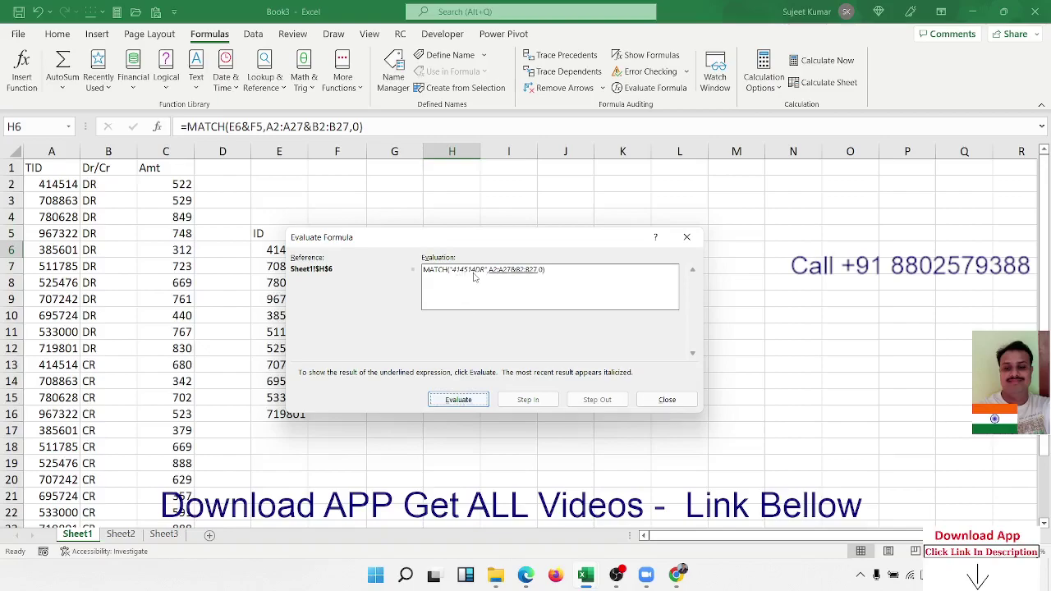
left_click_drag(345, 241, 308, 273)
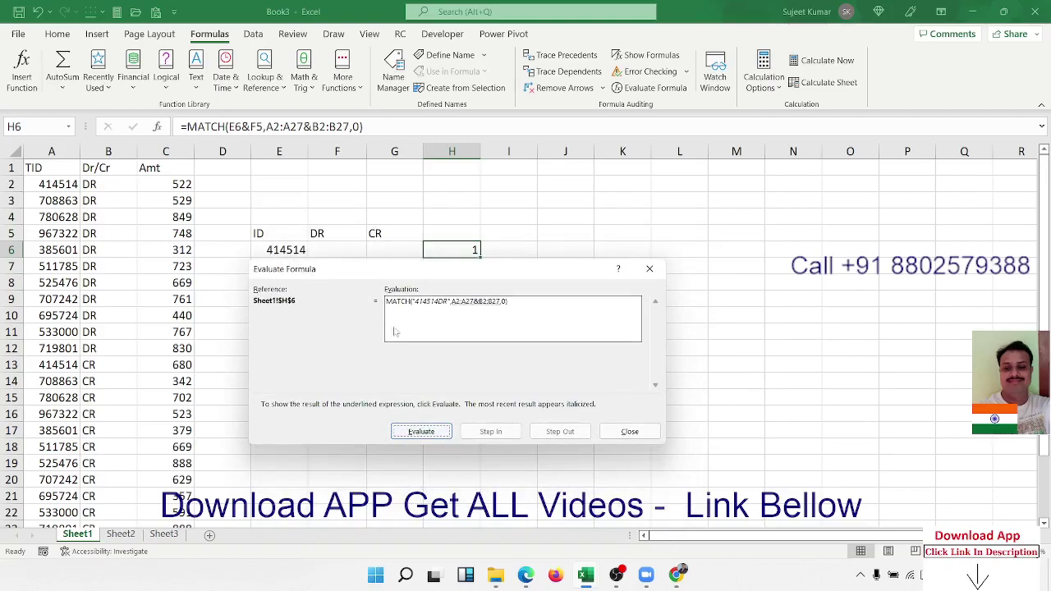
left_click(423, 432)
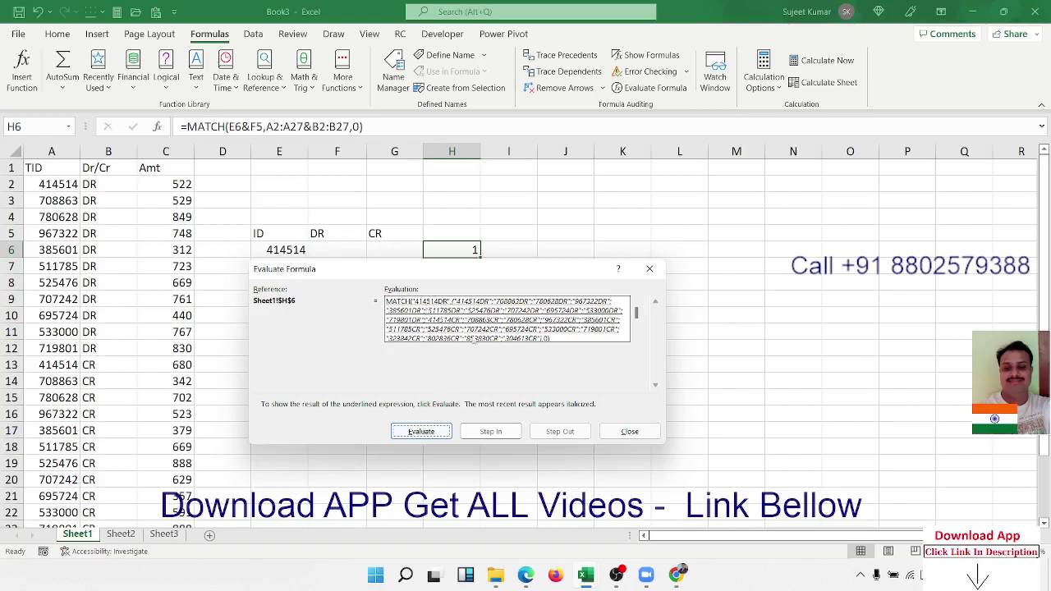
left_click(444, 428)
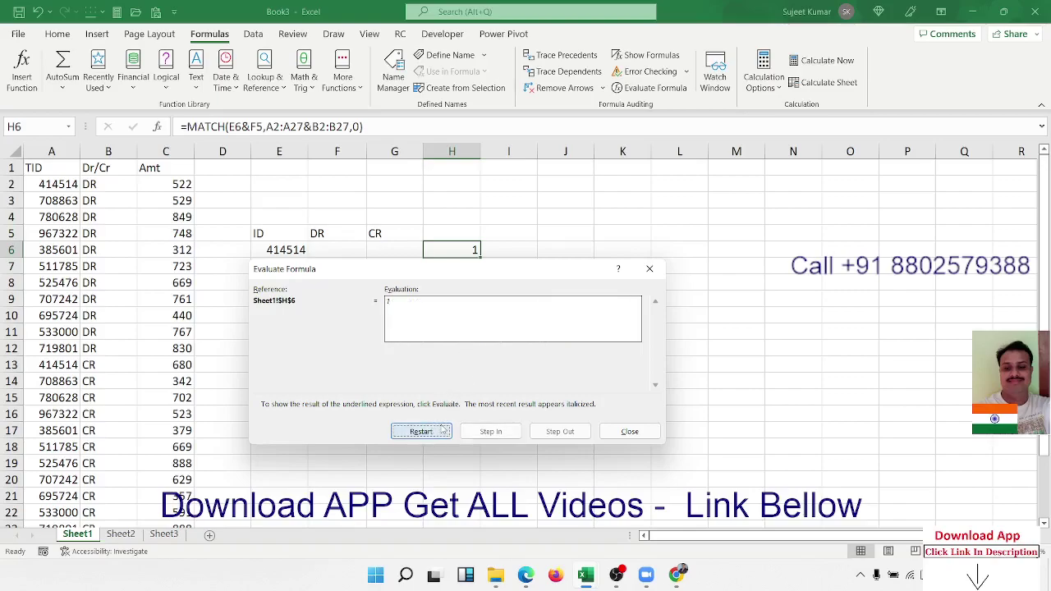
left_click(628, 432)
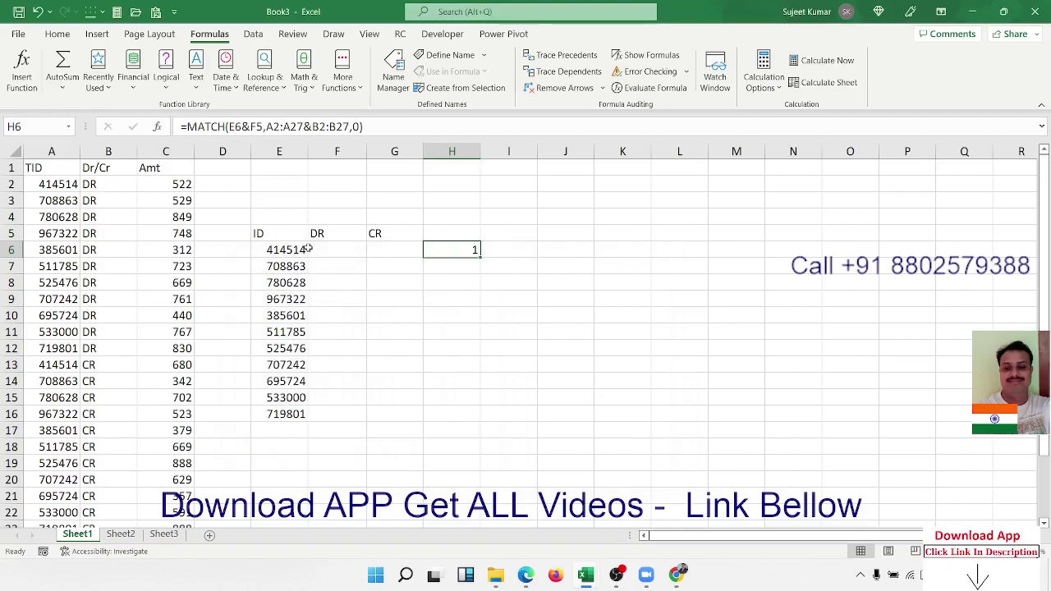
Point out the TID header, the first ID 414514 and its amount 522
left_click(75, 191)
left_click(172, 185)
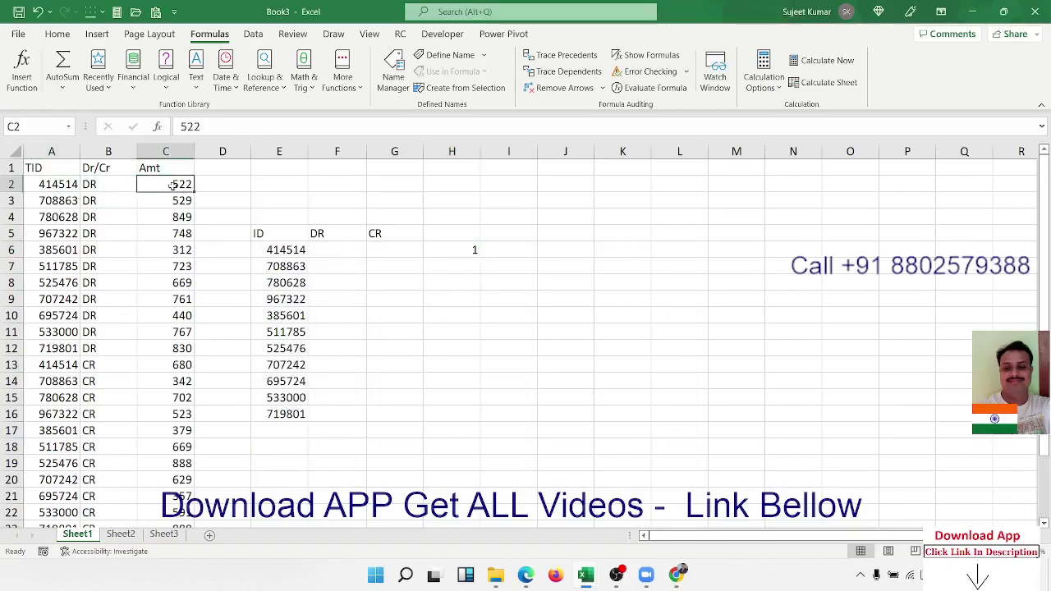
left_click_drag(45, 182, 46, 194)
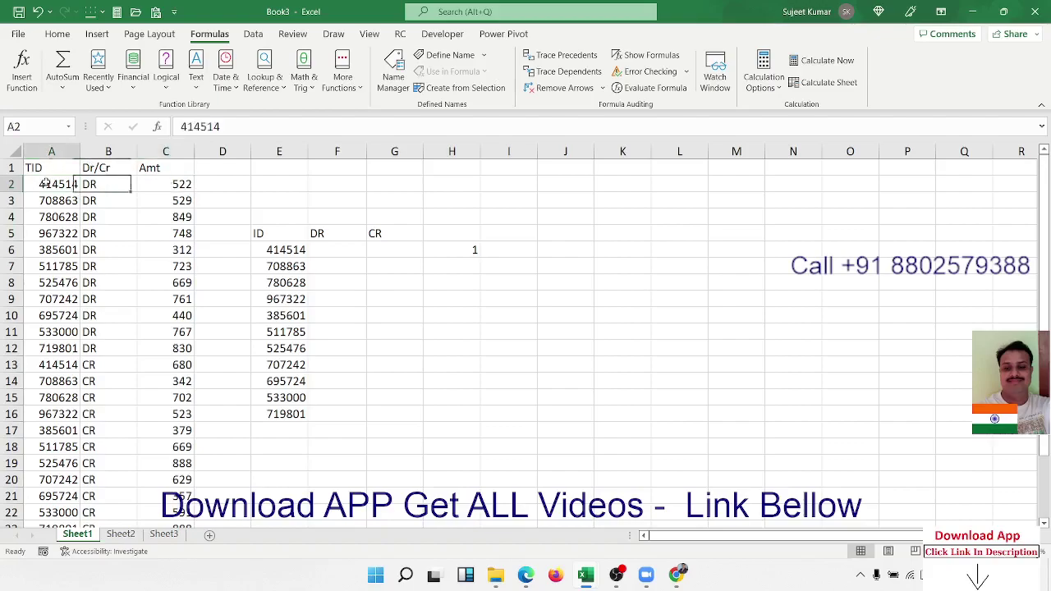
left_click(43, 169)
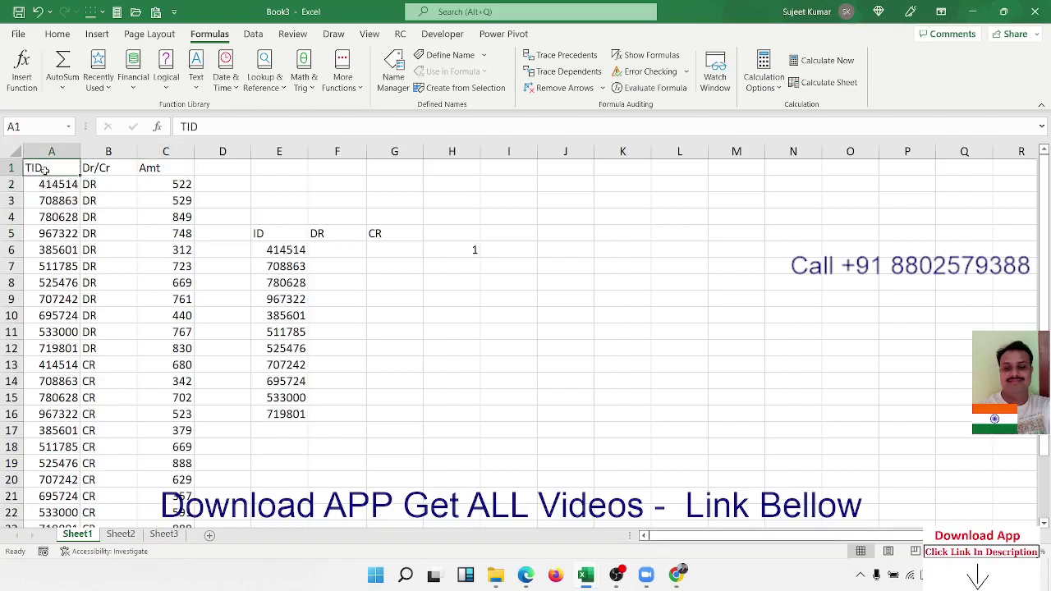
In F6, enter =INDEX(A1:C27,H6,3), using H6's MATCH position as the row
left_click(326, 236)
left_click(329, 248)
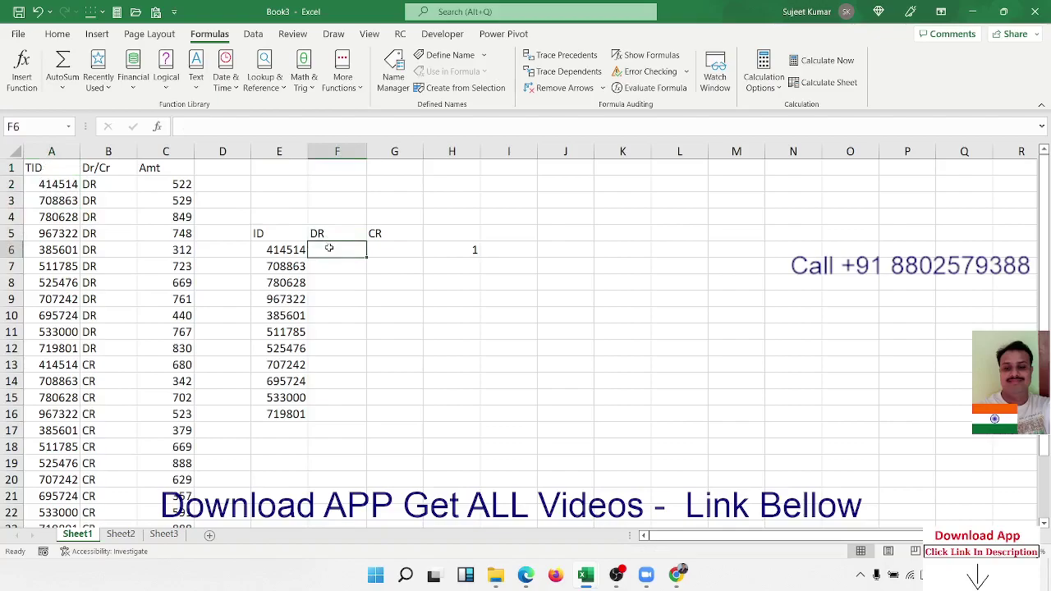
type("=ind")
key("Tab")
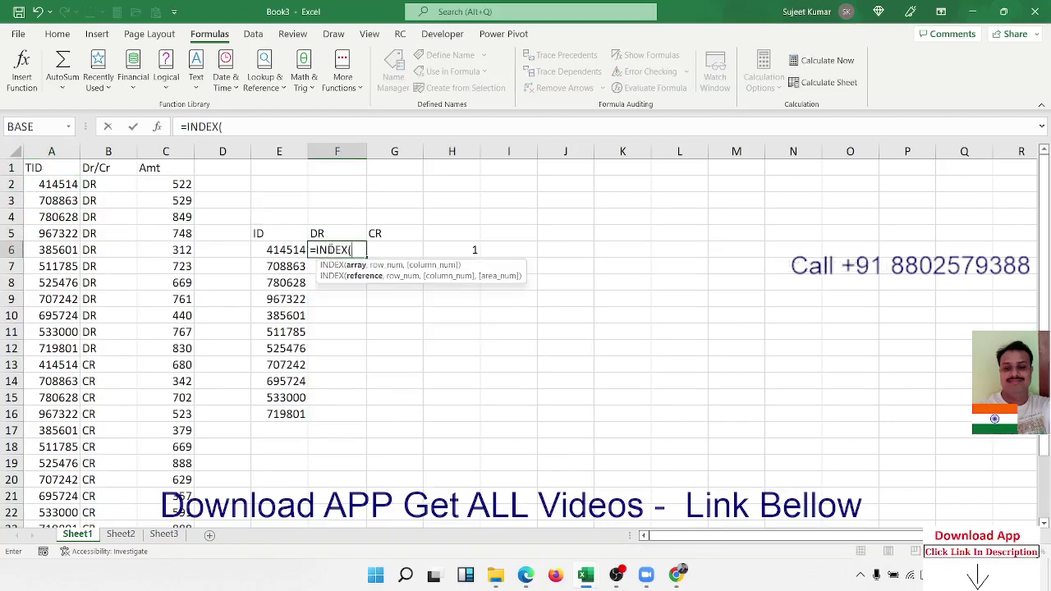
key("Left")
key("Left")
key("Left")
key("Up")
key("Up")
key("Up")
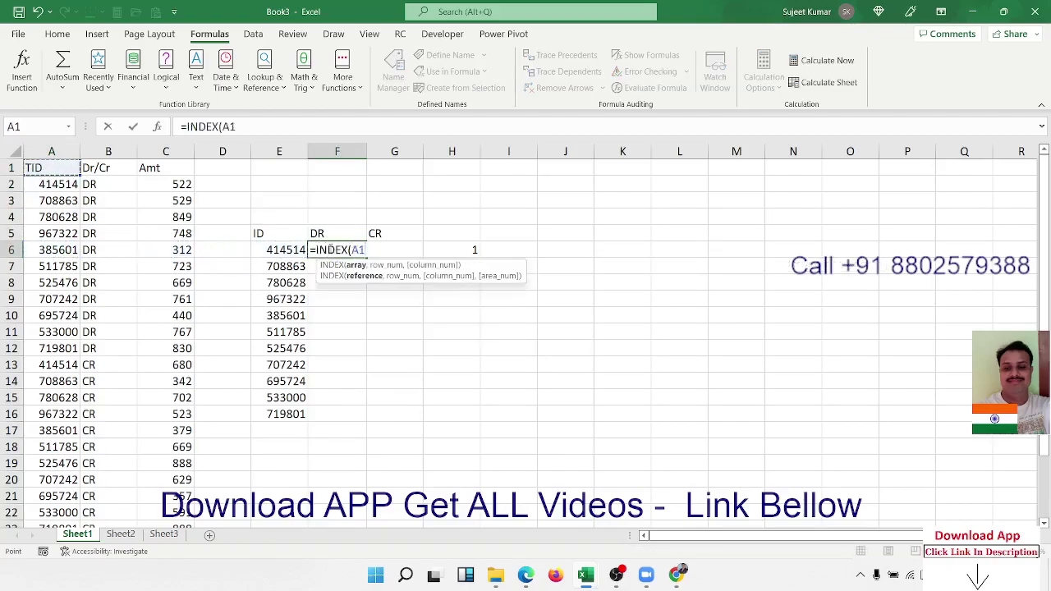
key("shift+Right")
key("shift+Right")
key("ctrl+shift+Down")
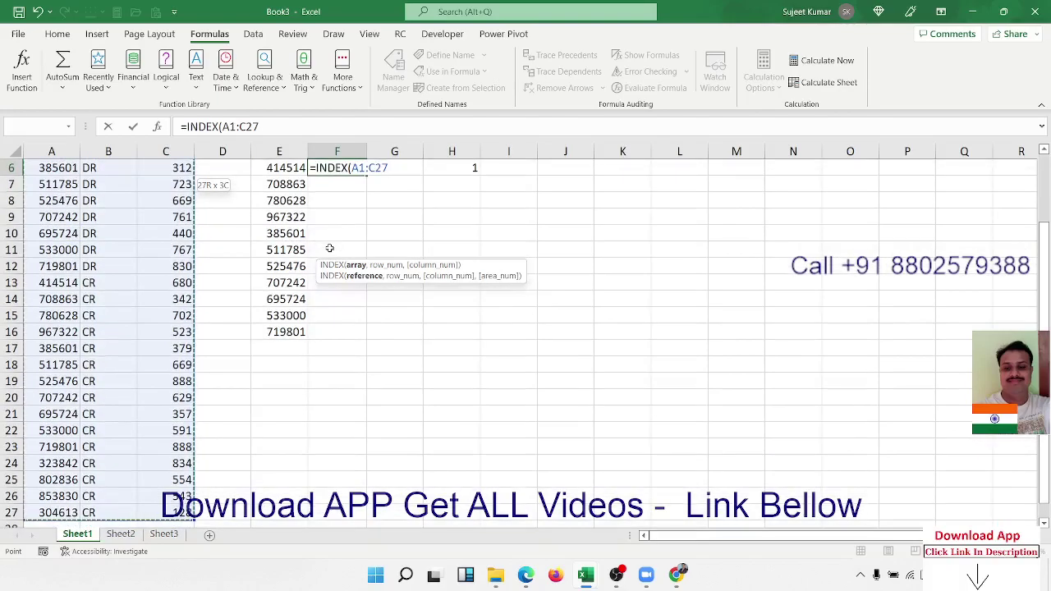
type(",")
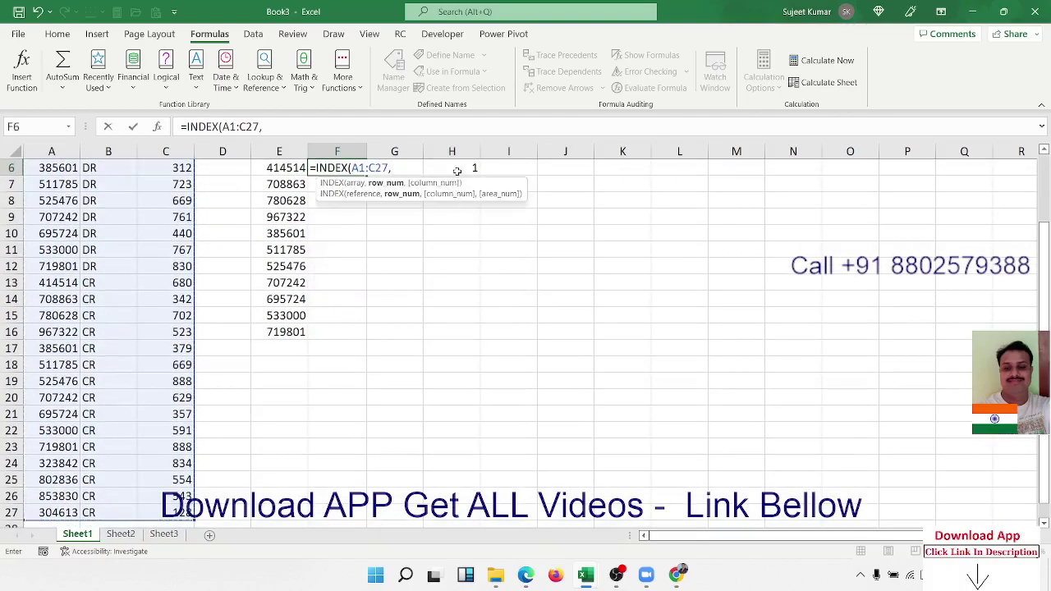
left_click(457, 167)
type(",")
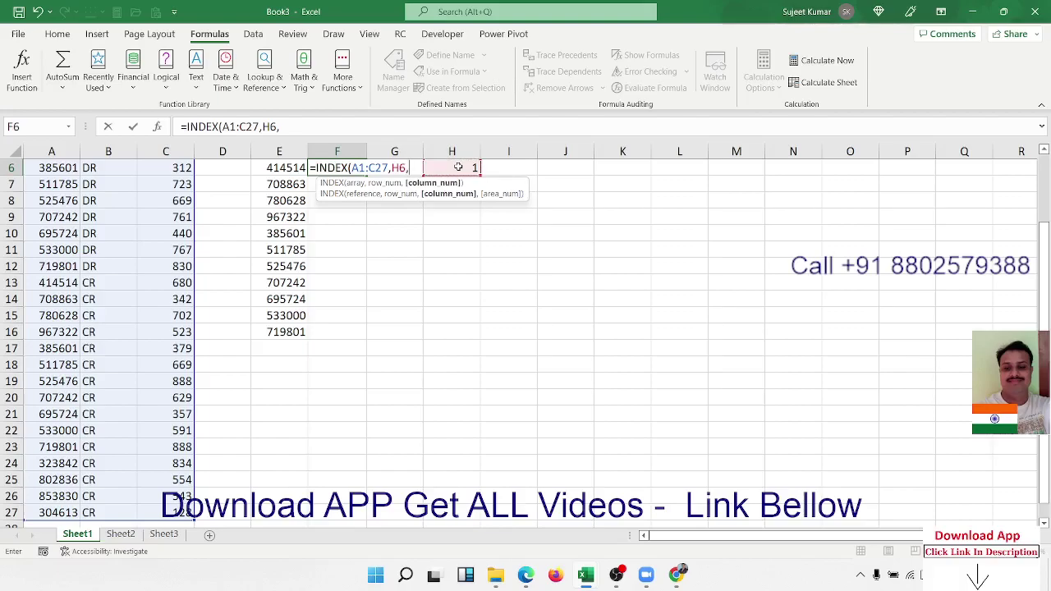
type("3)")
key("Return")
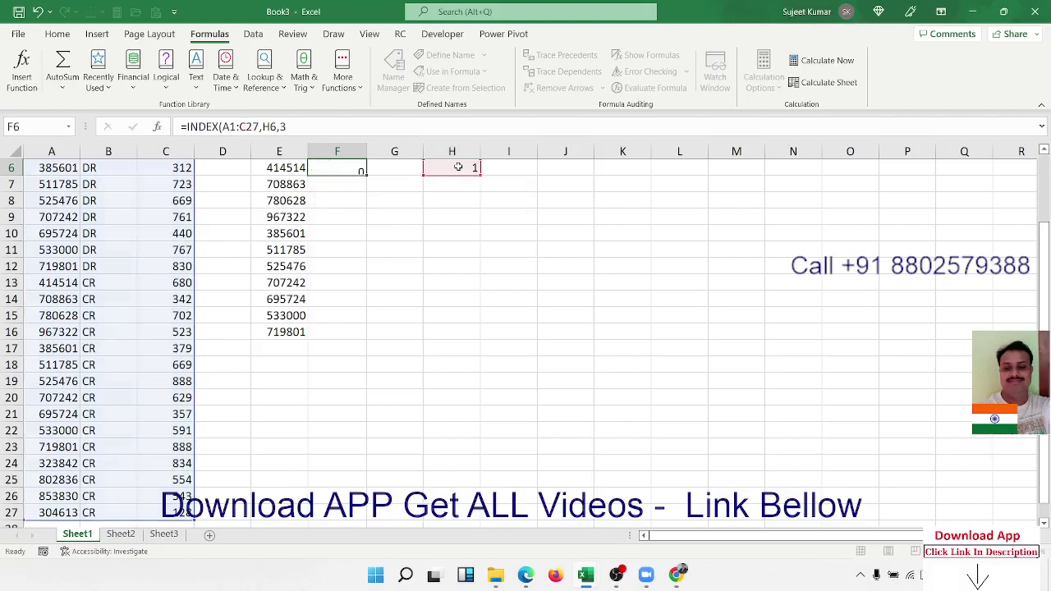
key("Up")
key("Up")
Correct F6's array from A1:C27 to A2:C27 so it returns 522
key("Down")
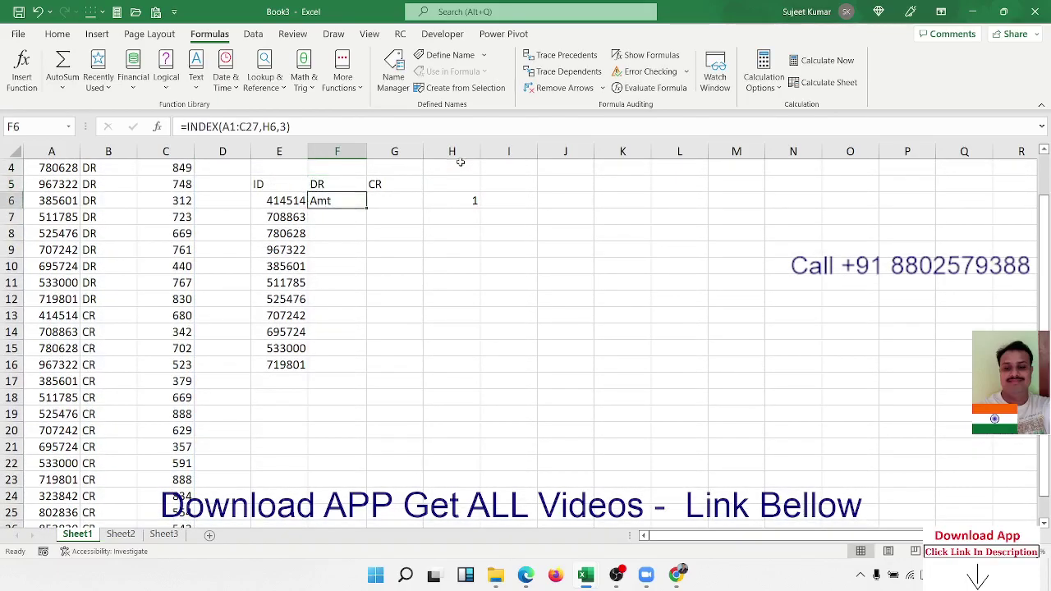
left_click(238, 126)
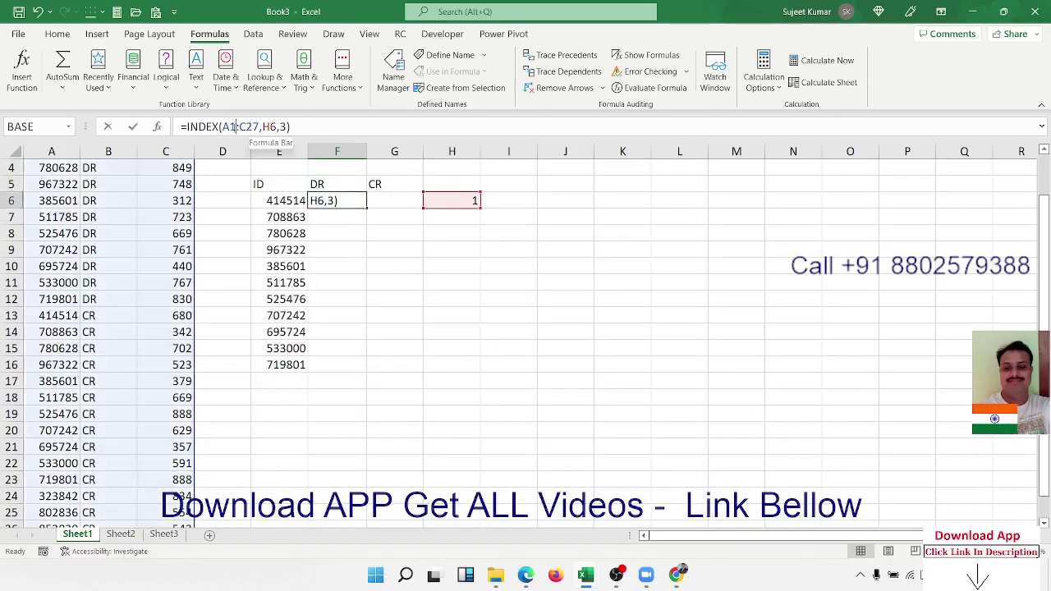
scroll(284, 349, "up", 1)
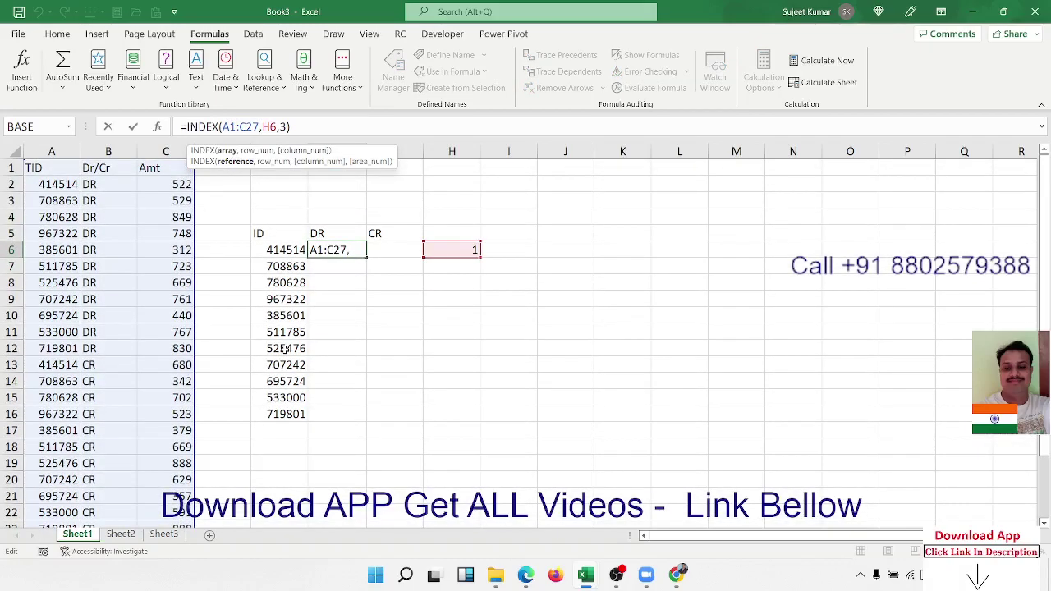
key("BackSpace")
type("2")
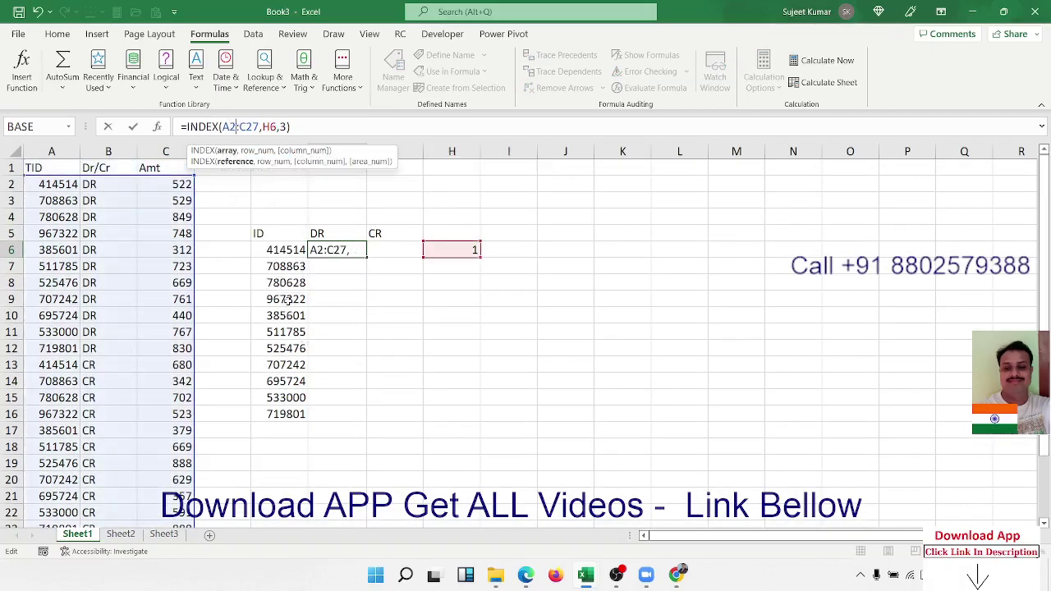
key("Return")
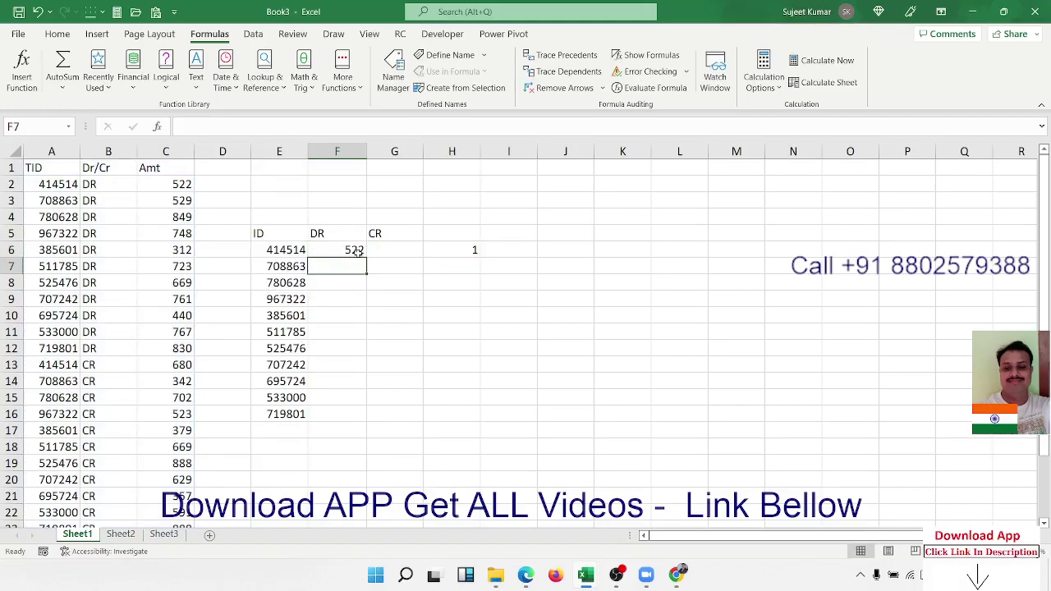
Review F6's formula and select G6, dismissing an accidental spell check message
left_click(358, 251)
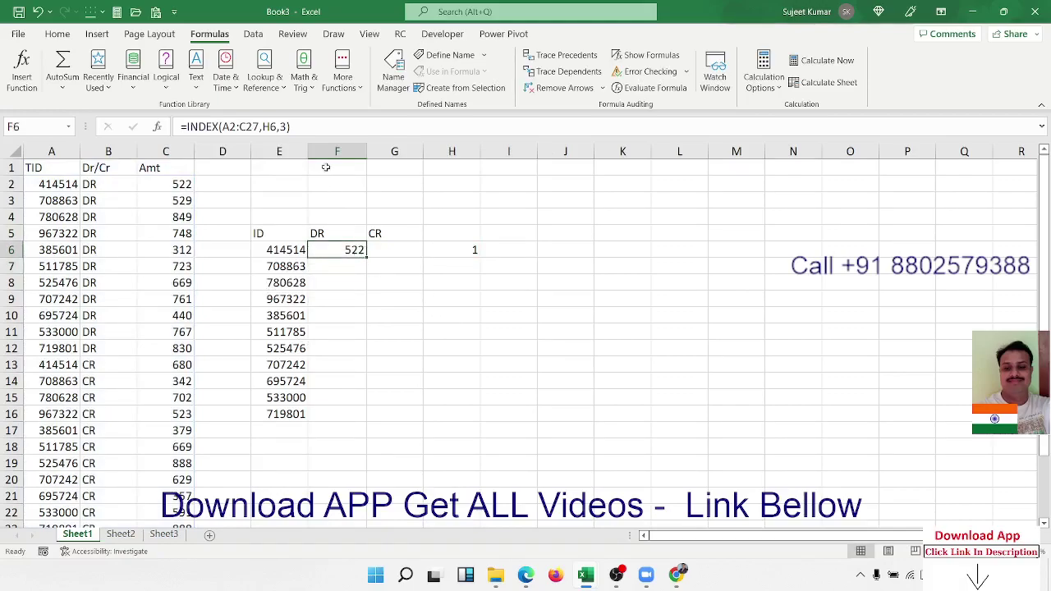
key("F2")
key("shift+Home")
key("Escape")
left_click(378, 239)
left_click(379, 251)
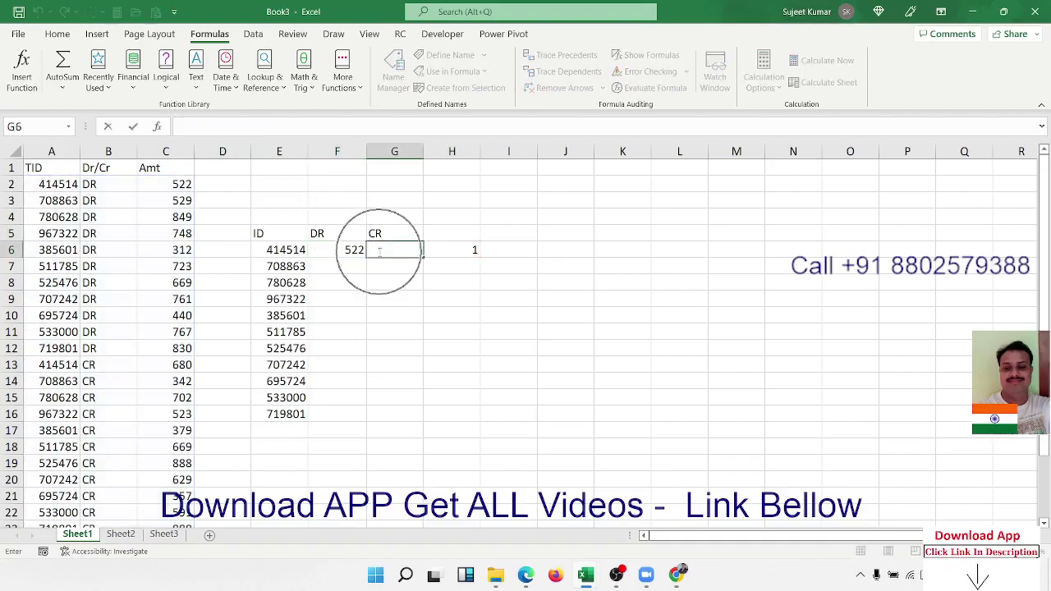
key("F7")
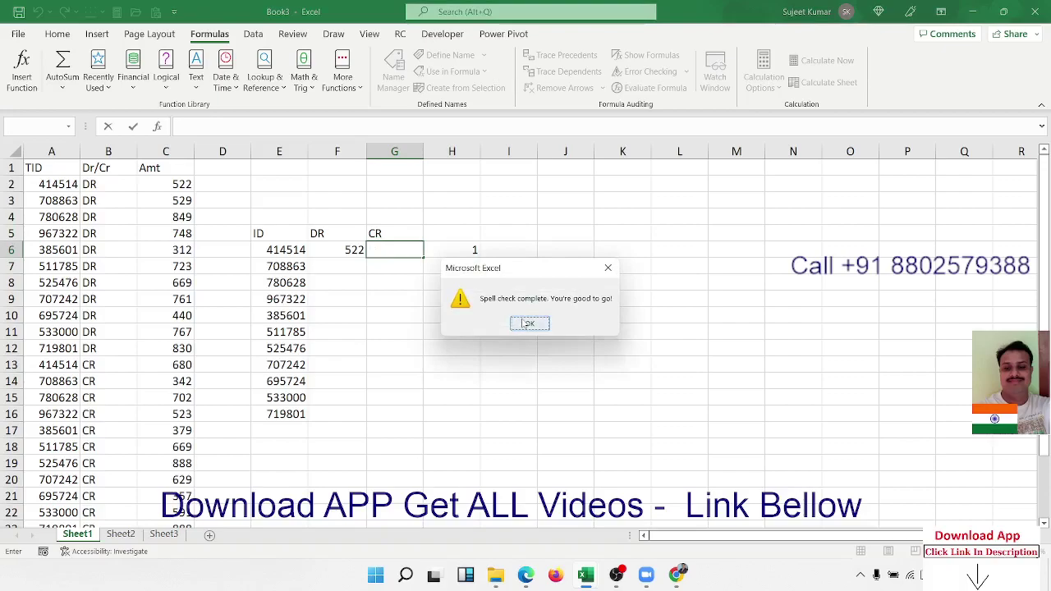
left_click(528, 323)
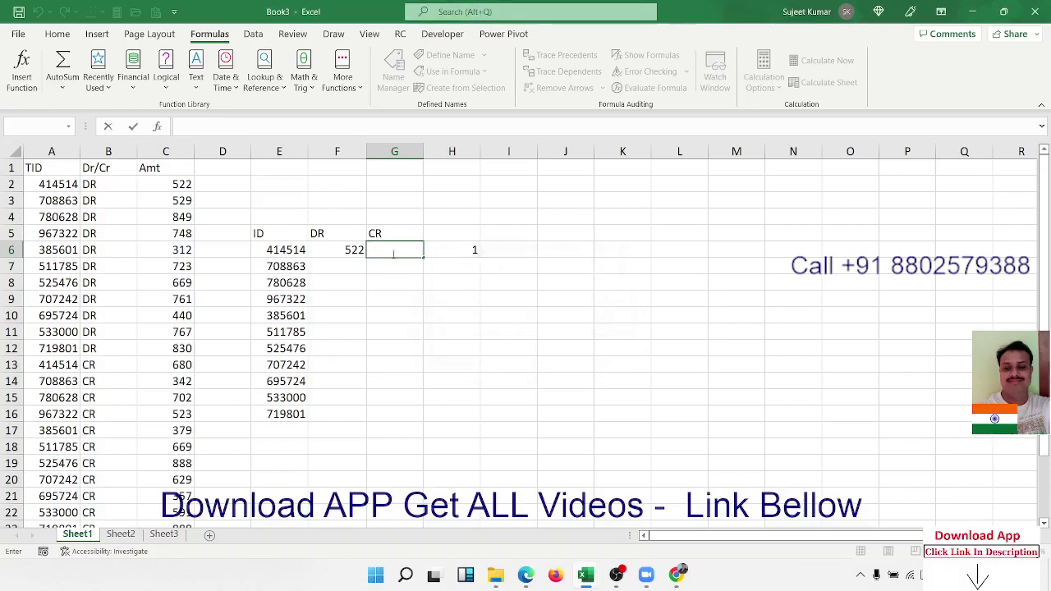
Replace the H6 reference in F6's INDEX with H6's copied MATCH expression
left_click(354, 250)
left_click(446, 247)
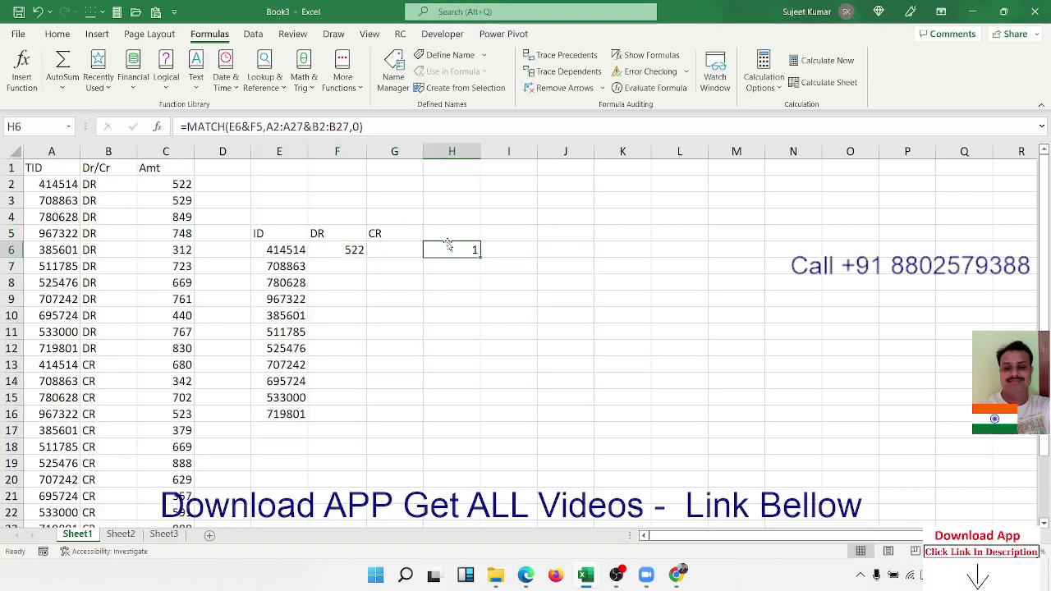
left_click(191, 128)
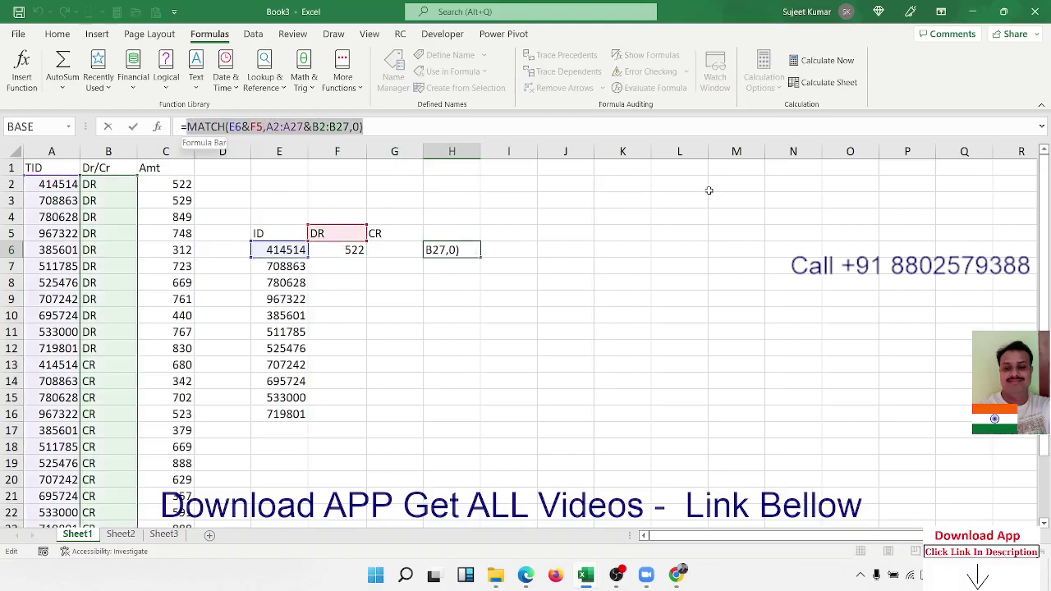
key("Escape")
double_click(354, 251)
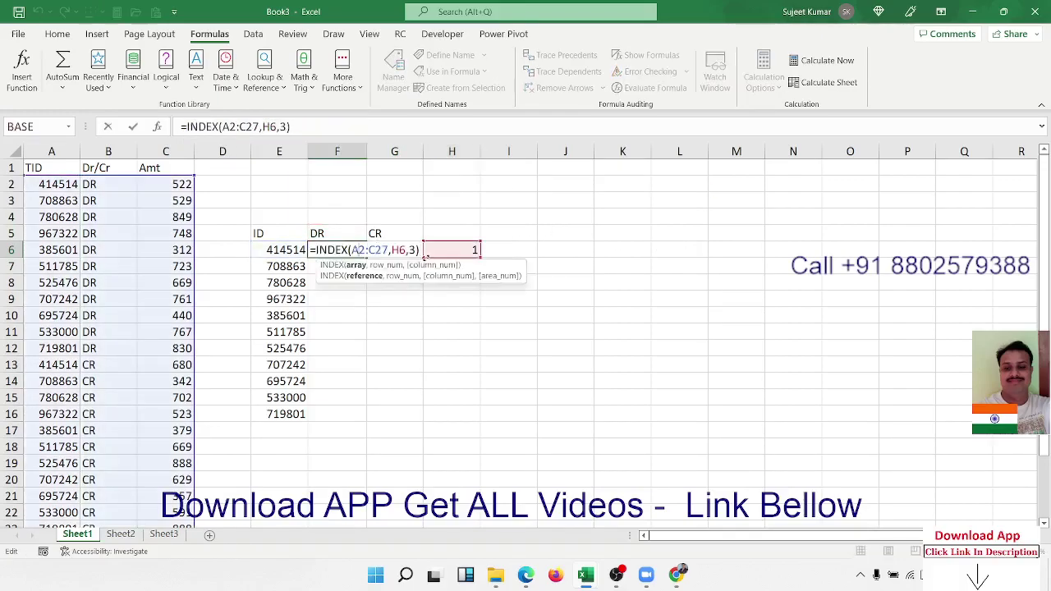
key("Left")
key("Left")
key("shift+Left")
key("shift+Left")
type("MATCH(E6&F5,A2:A27&B2:B27,0)")
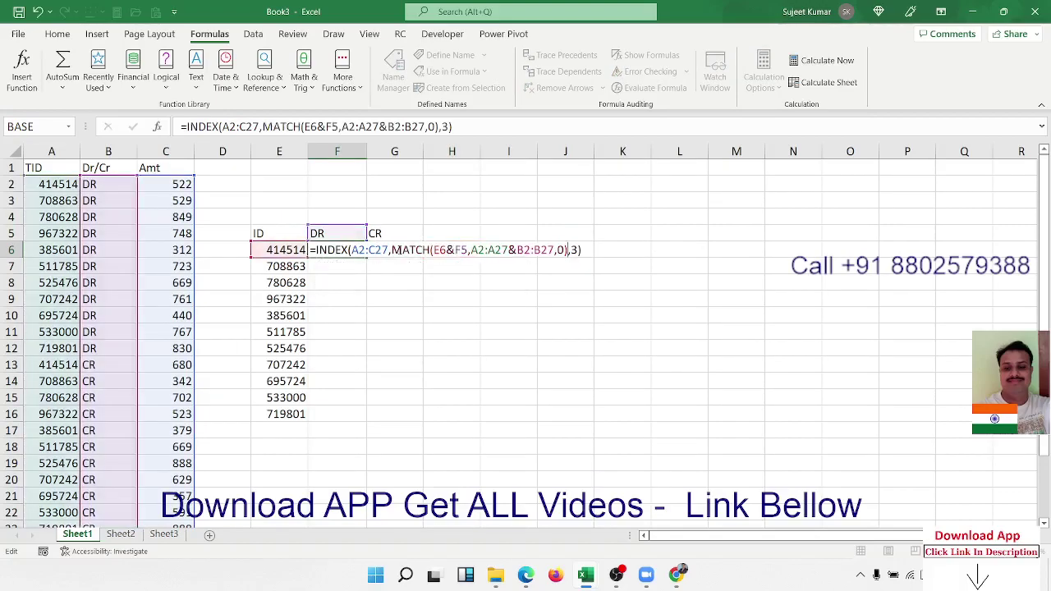
key("Return")
Clear helper cell H6 and reopen F6's formula at the A2:C27 range
left_click(470, 252)
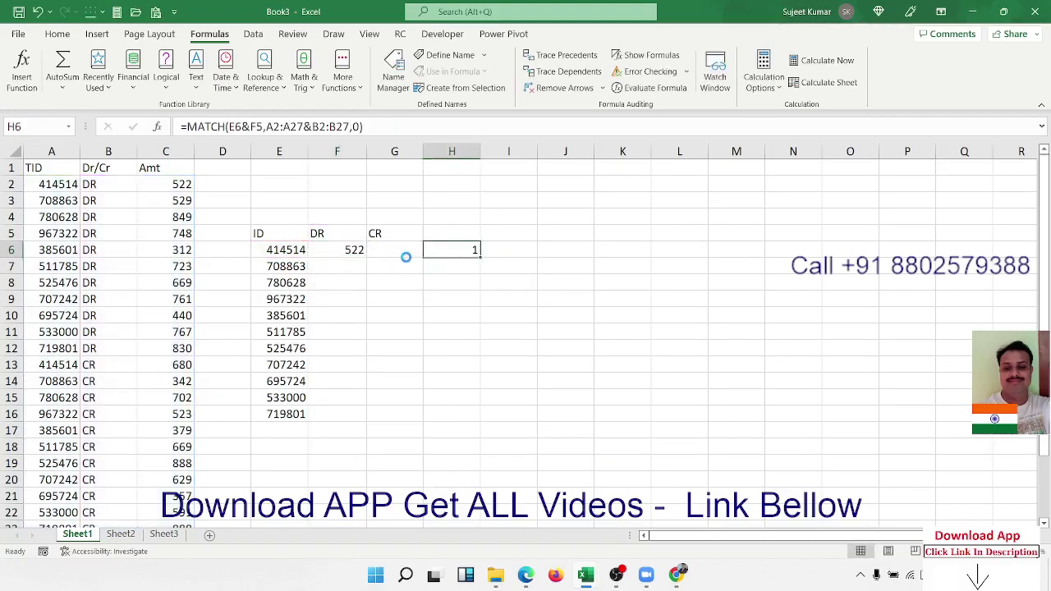
key("Delete")
double_click(351, 250)
left_click(366, 251)
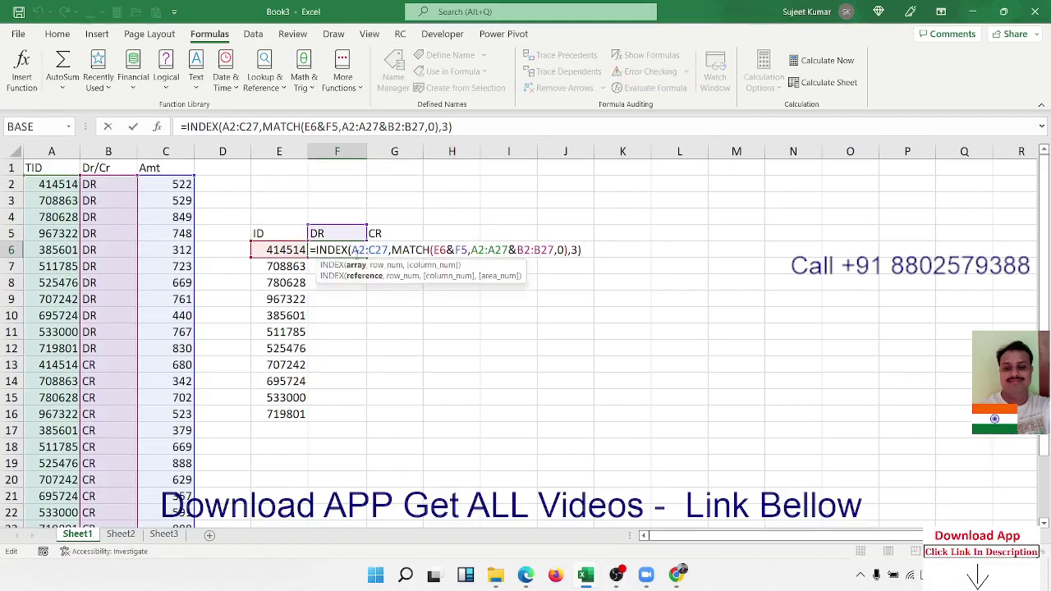
Lock A2, C27, F5, A27, B2 and B27 in F6's formula as absolute references
left_click(352, 251)
key("F4")
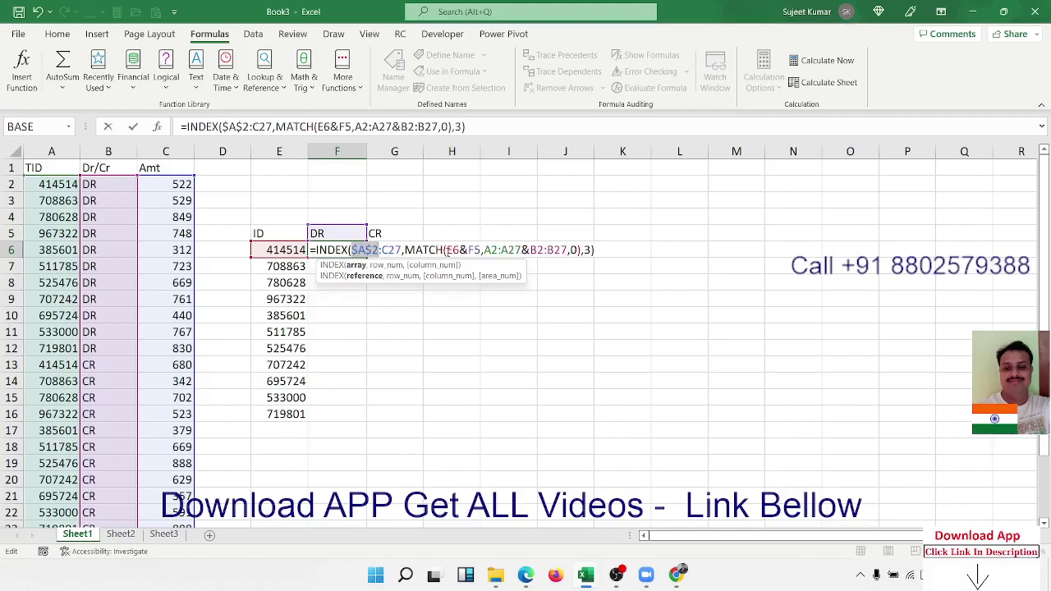
left_click(403, 251)
key("F4")
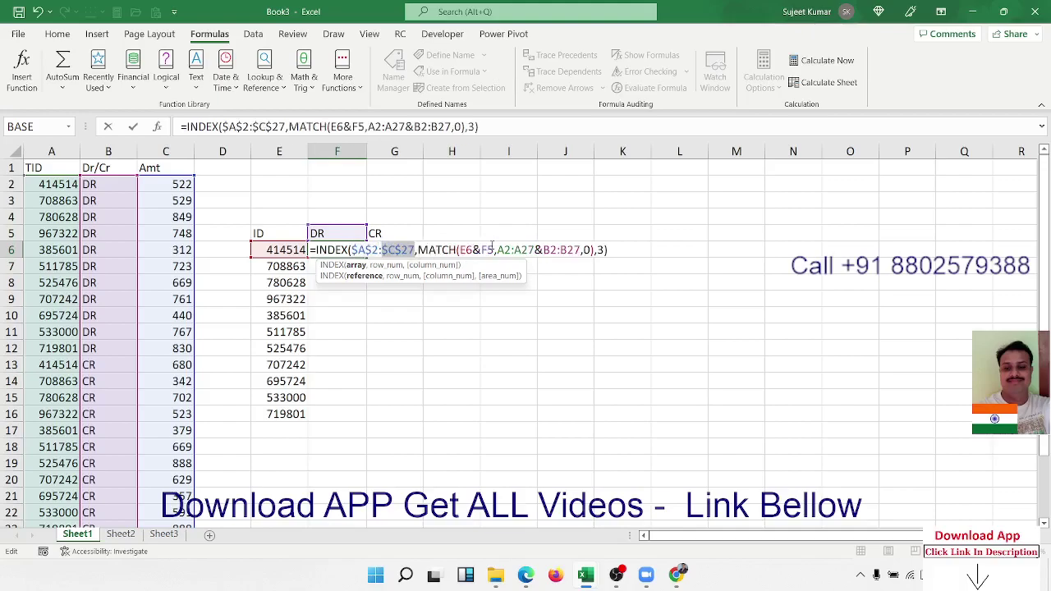
left_click(485, 249)
key("F4")
left_click(518, 250)
key("F4")
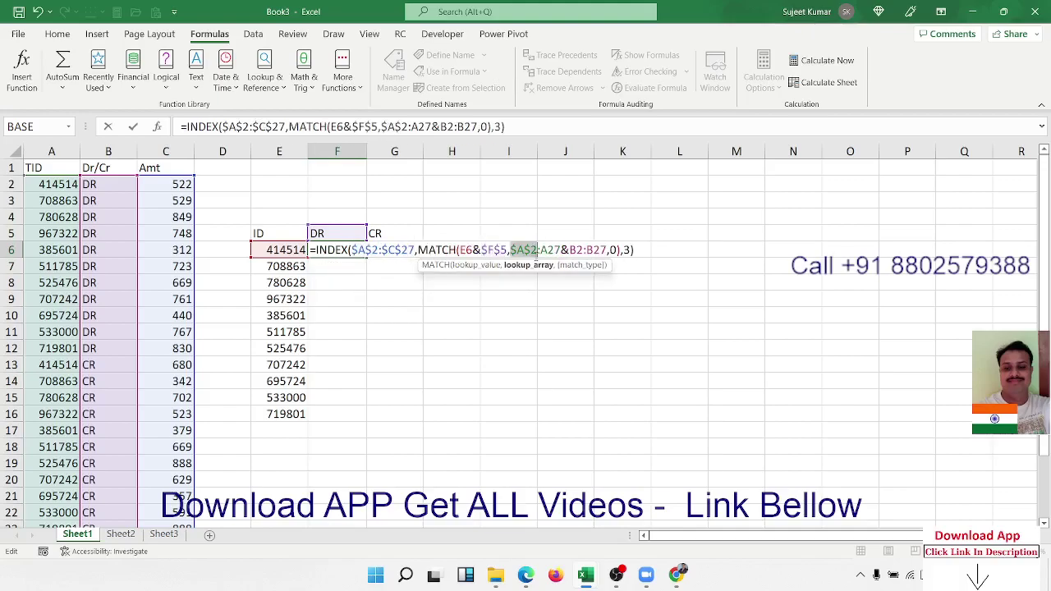
left_click(548, 250)
key("F4")
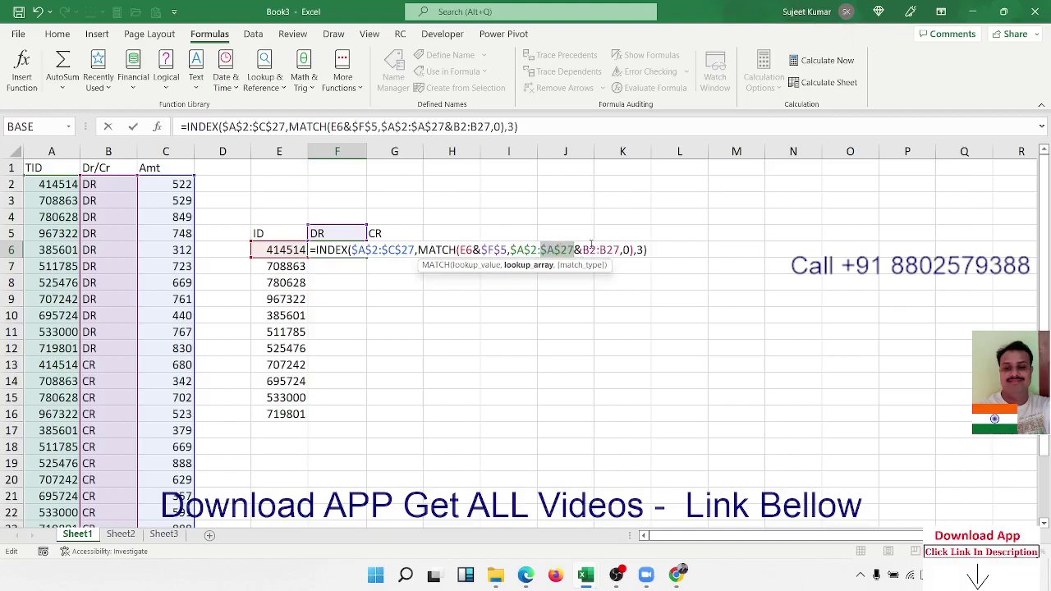
left_click(588, 249)
key("F4")
left_click(616, 249)
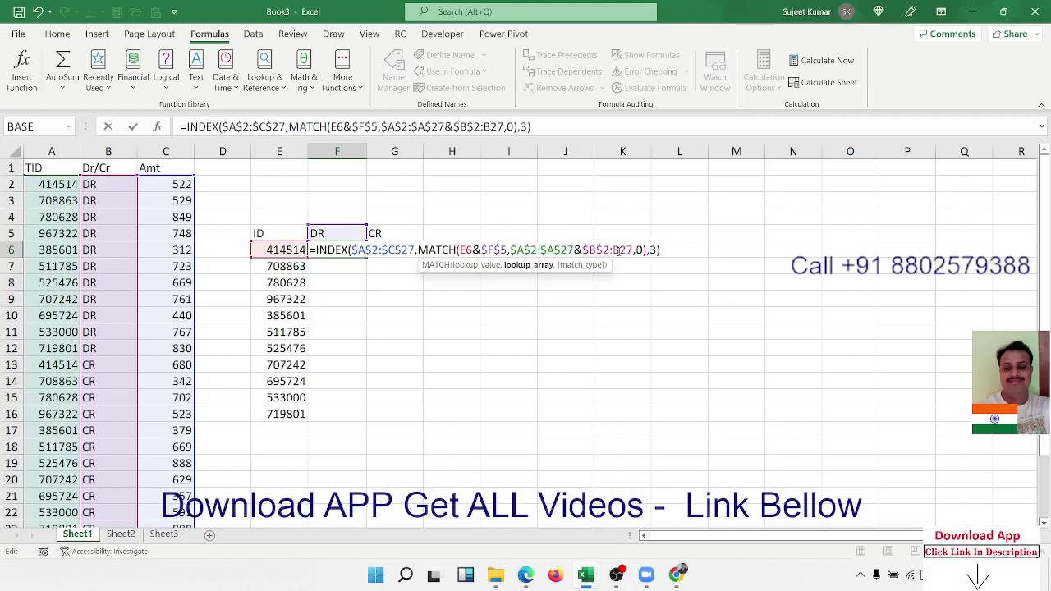
key("F4")
key("Return")
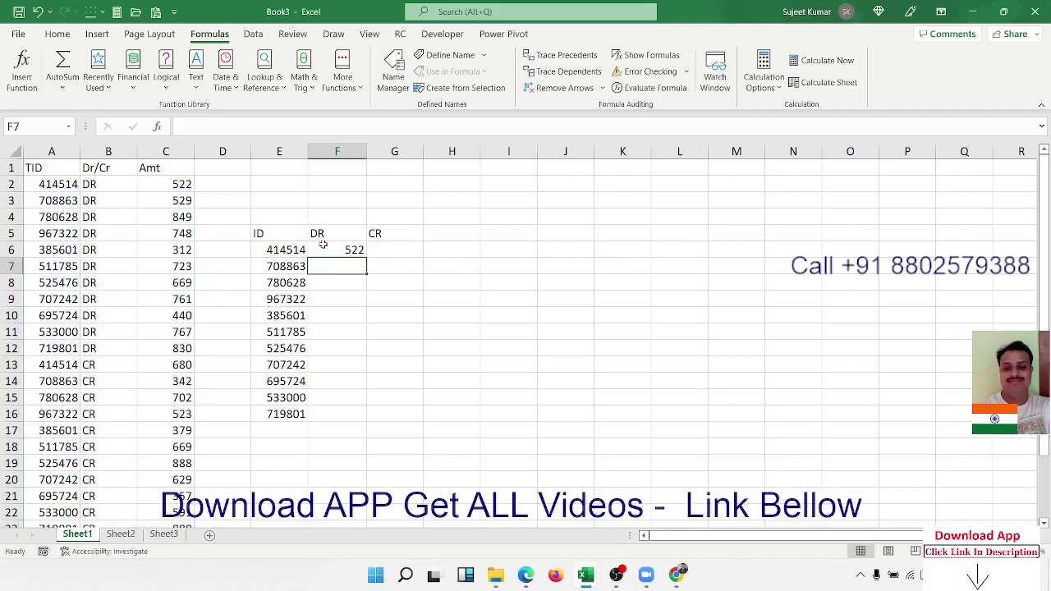
Copy F6's formula into G6 with the header switched to G5, returning CR 680
left_click(323, 244)
left_click_drag(543, 126, 192, 126)
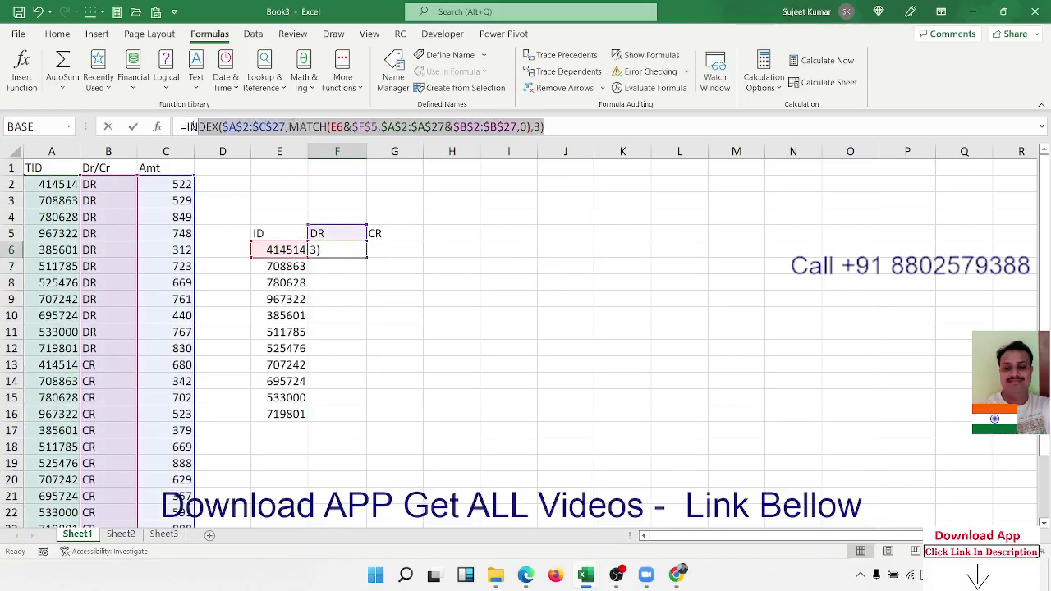
key("Escape")
left_click(409, 246)
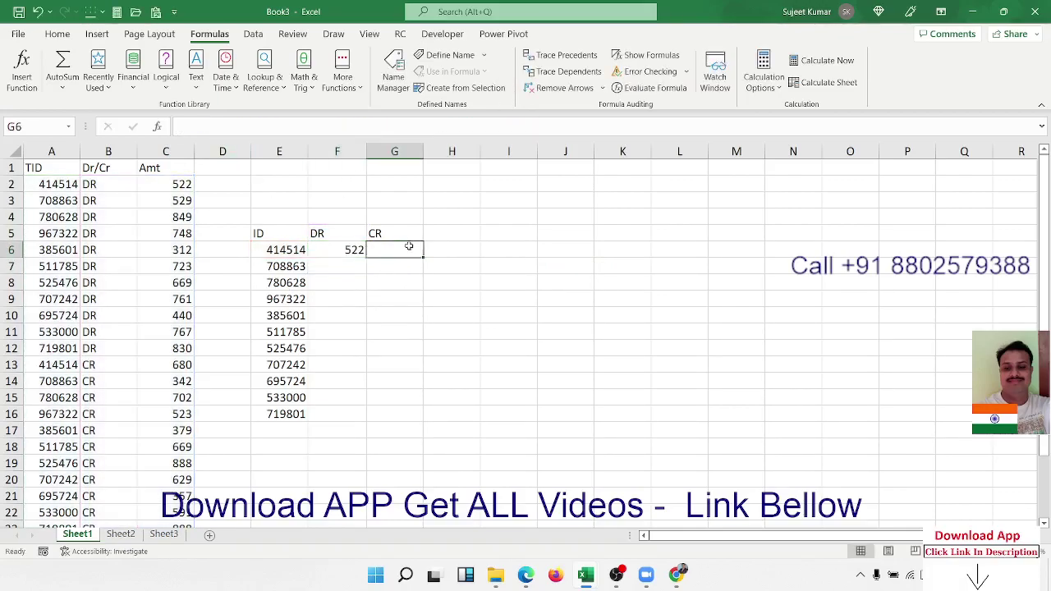
type("=")
type("INDEX($A$2:$C$27,MATCH(E6&$F$5,$A$2:$A$27&$B$2:$B$27,0),3)")
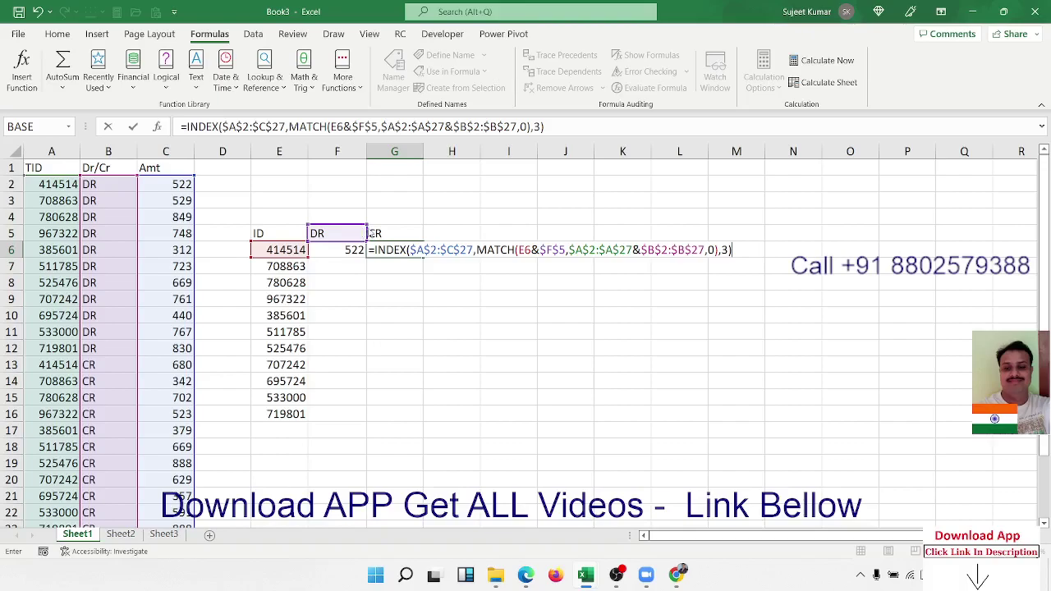
left_click_drag(371, 233, 428, 234)
key("Return")
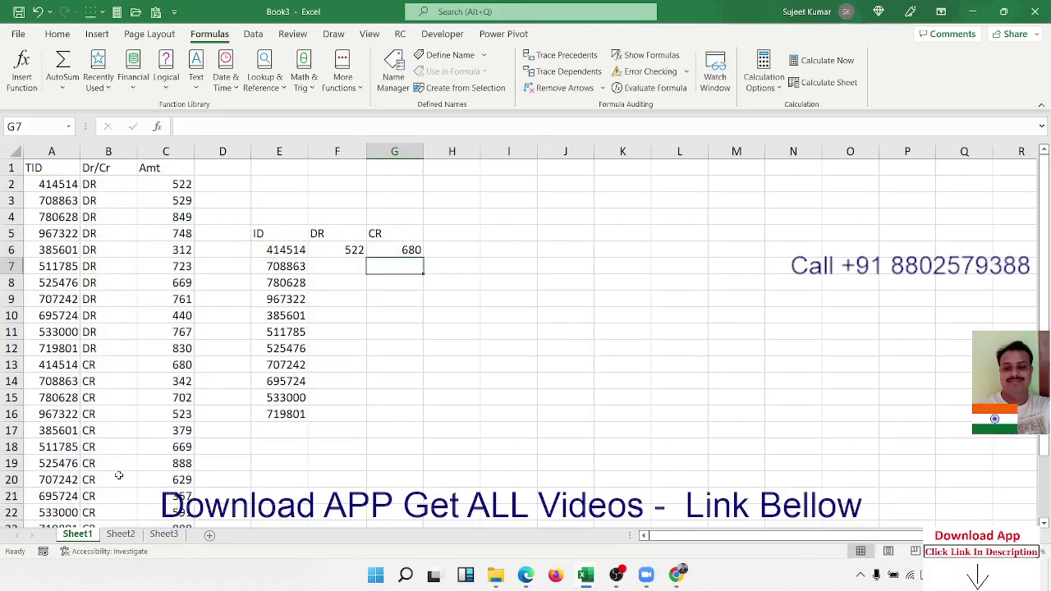
Compare the 414514 DR and CR rows in the source transaction data
left_click(70, 351)
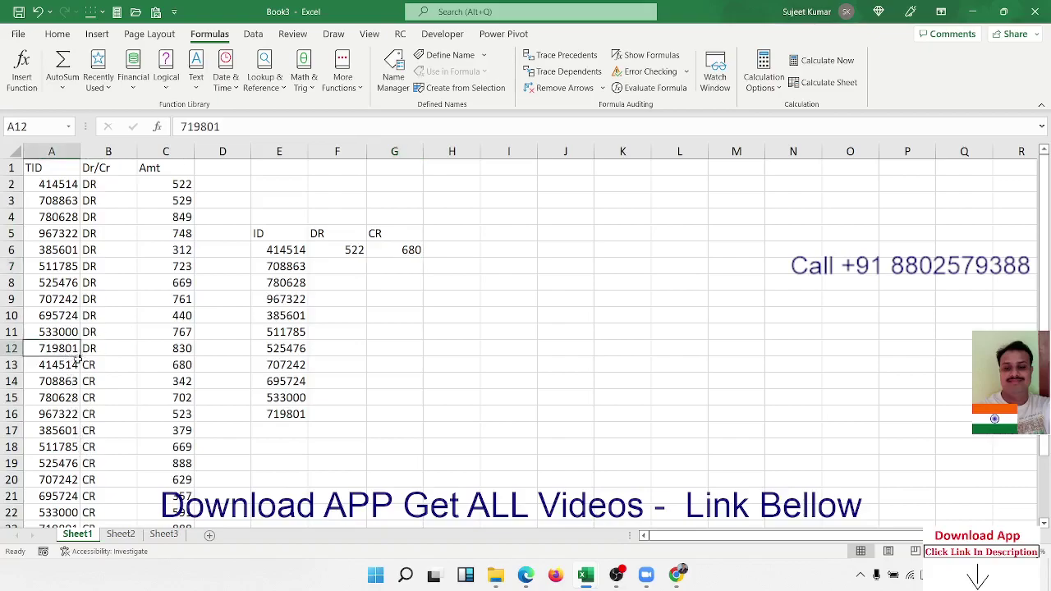
left_click_drag(78, 362, 190, 370)
mouse_move(48, 184)
left_mouse_down()
mouse_move(155, 198)
mouse_move(187, 186)
left_mouse_up()
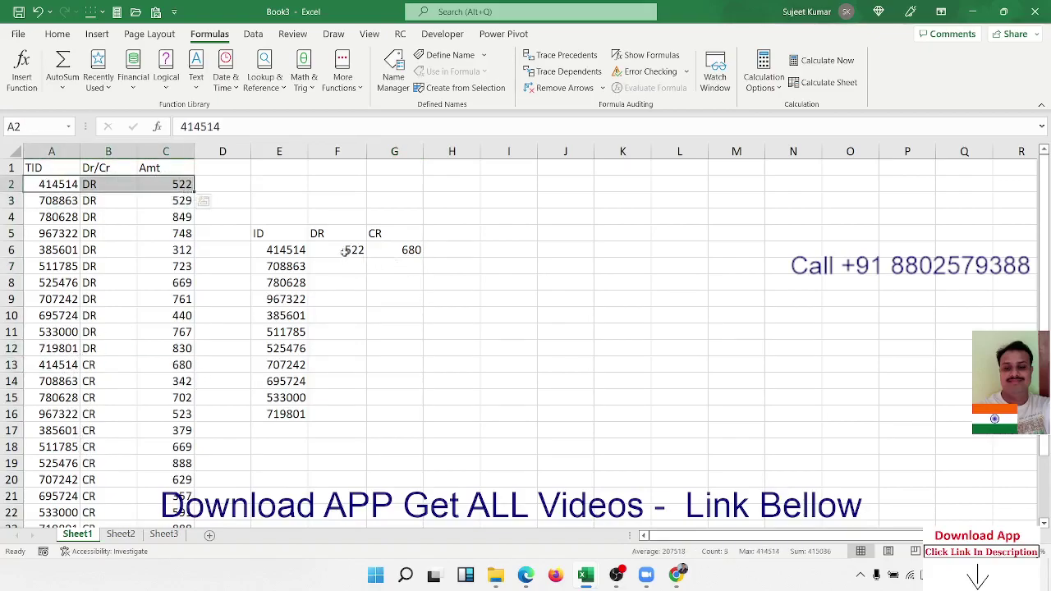
Fill the F6:G6 DR and CR formulas down to row 16, ending 830 DR and 888 CR
left_click_drag(344, 252, 411, 251)
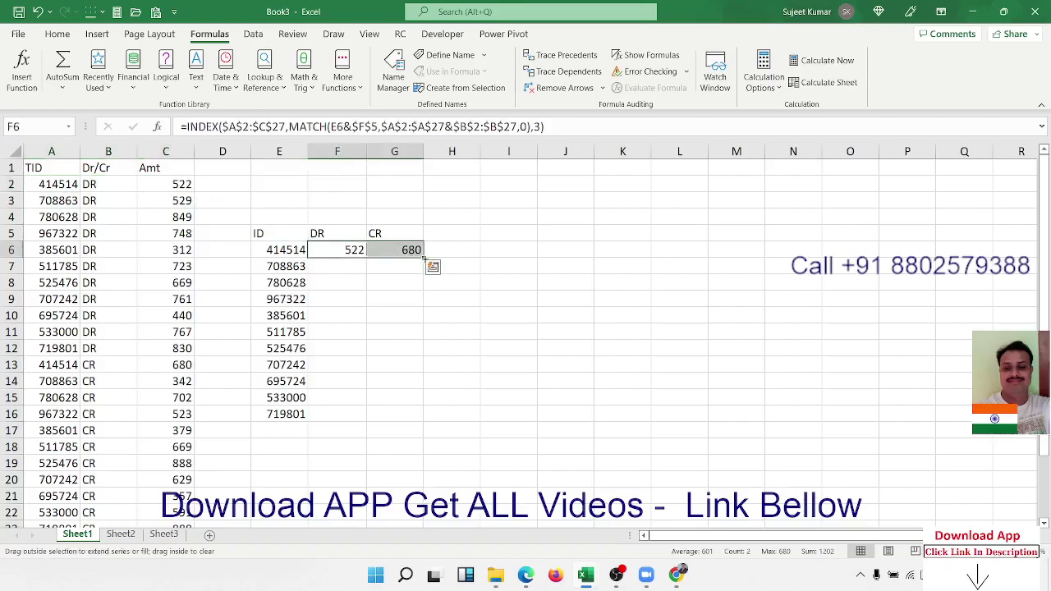
double_click(424, 258)
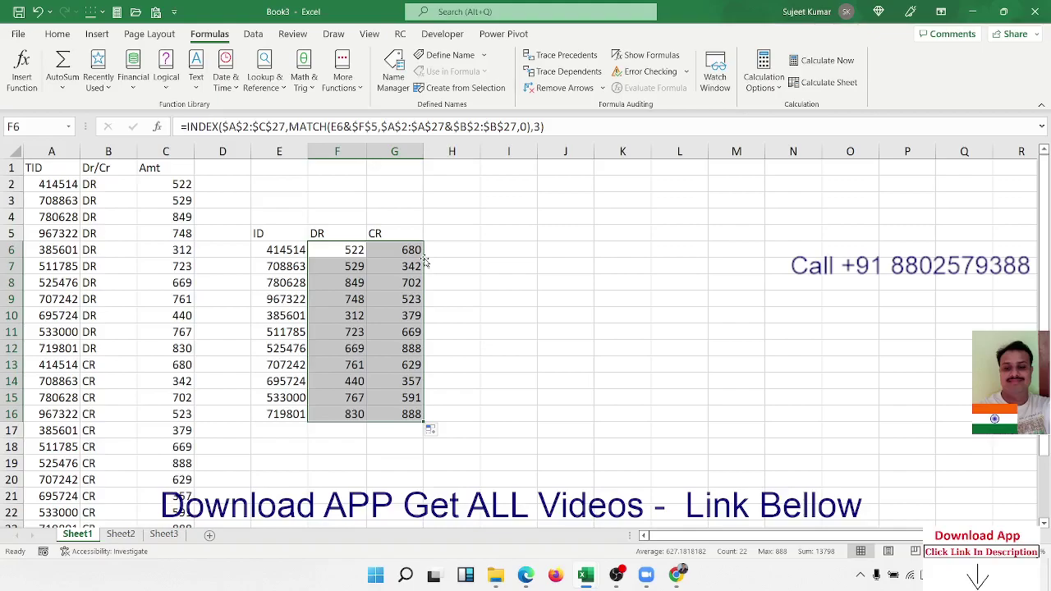
key("F8")
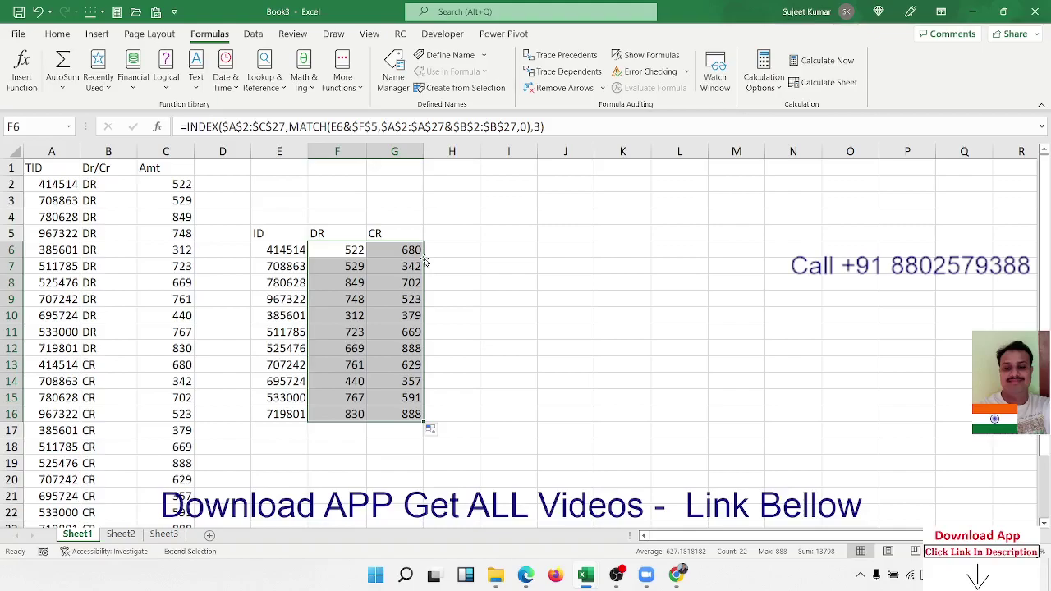